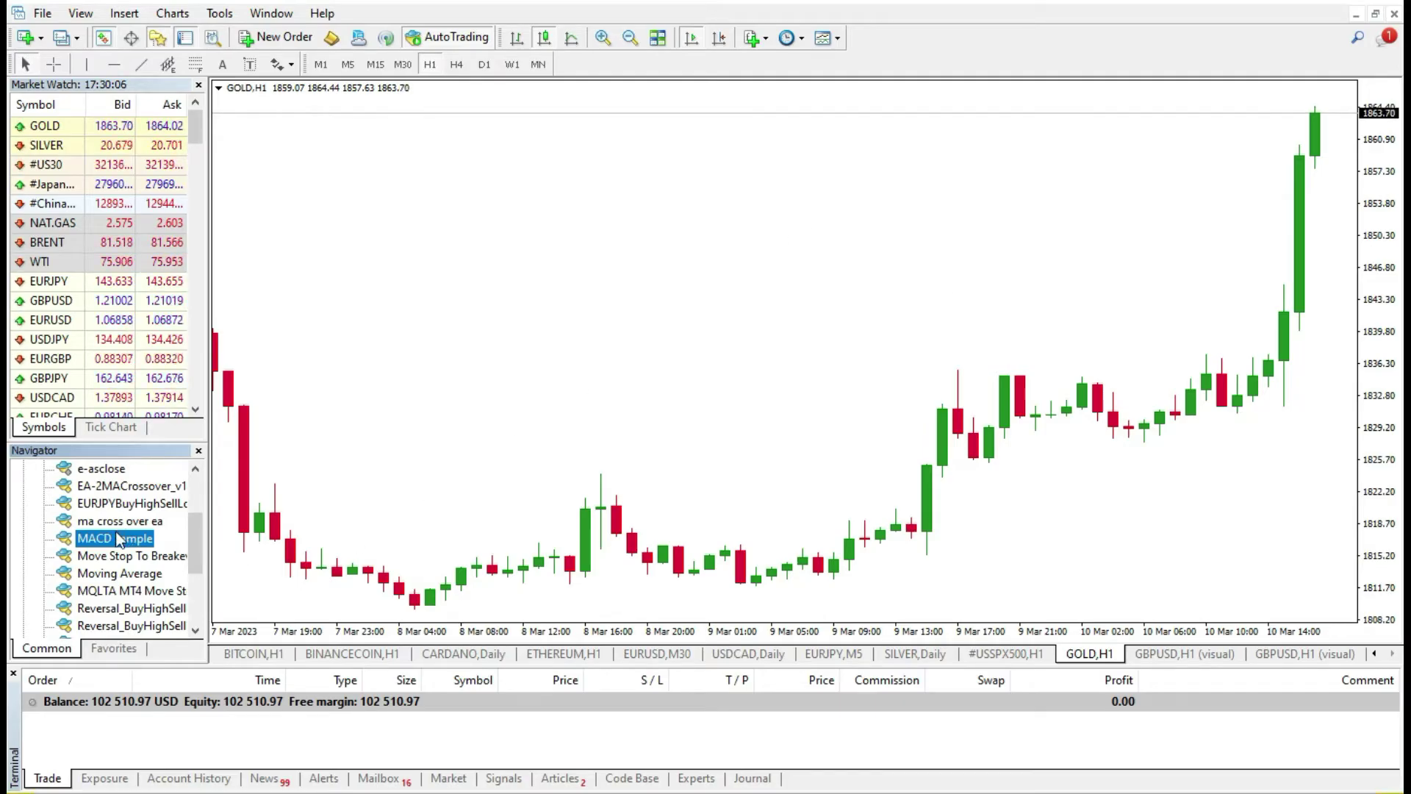
left_click_drag(194, 521, 197, 497)
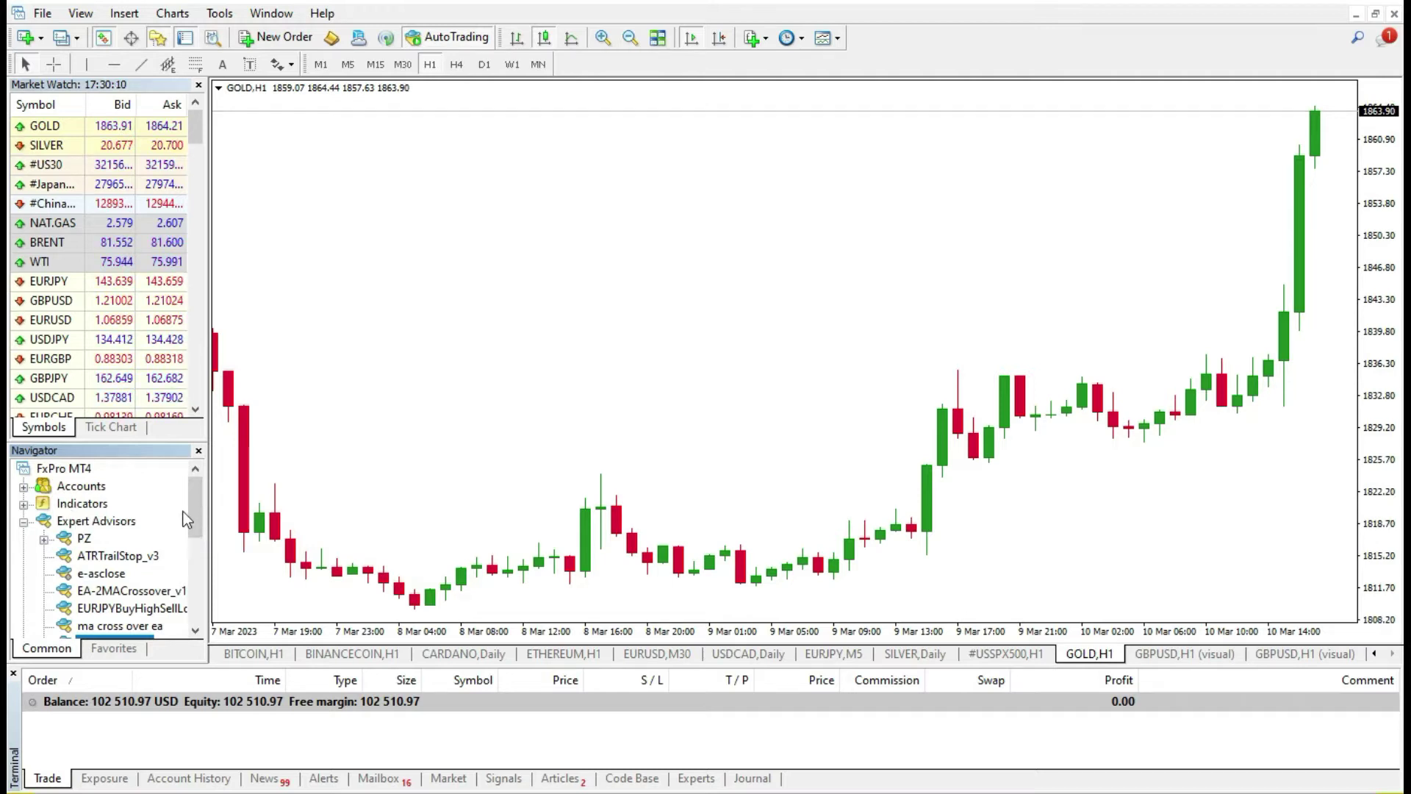
scroll(199, 499, "down", 2)
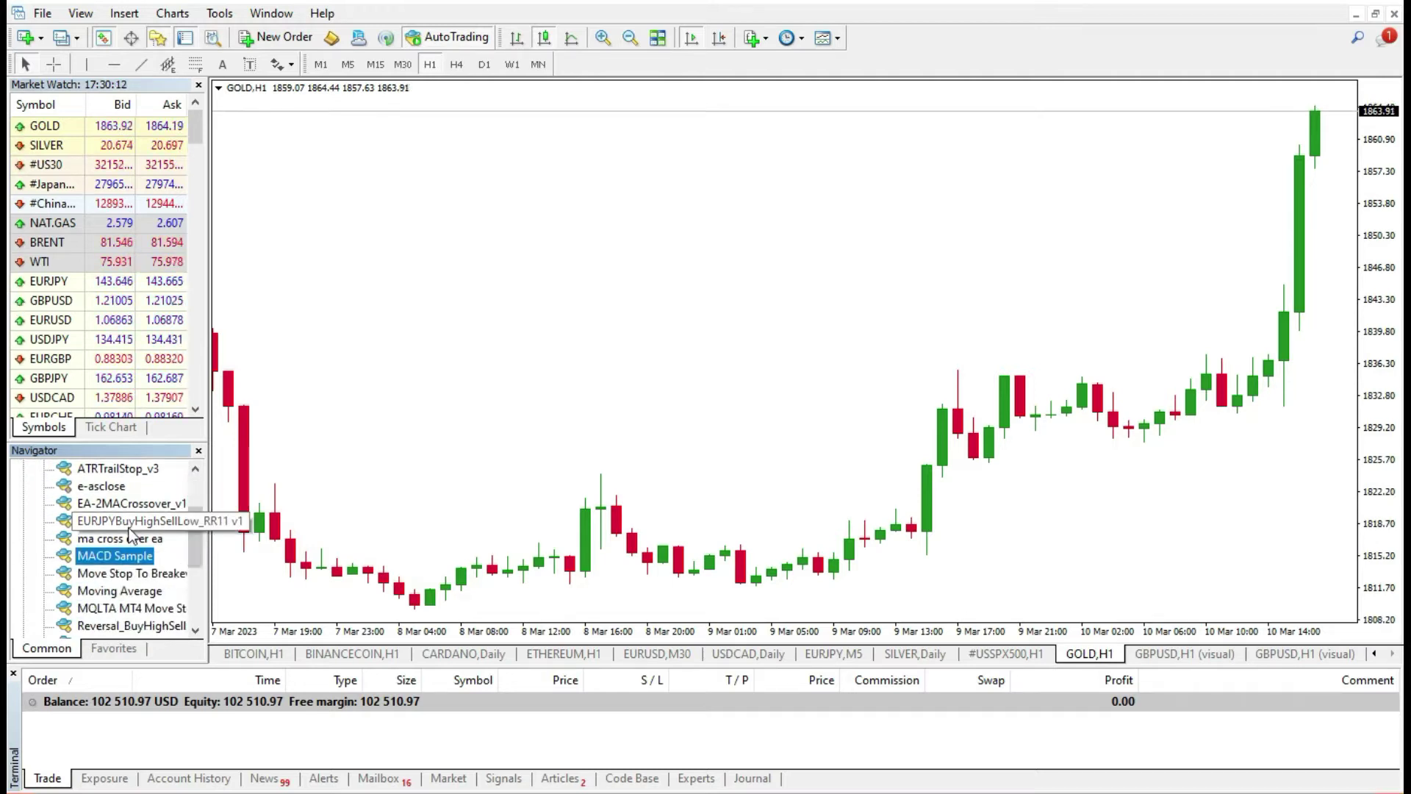
left_click(41, 16)
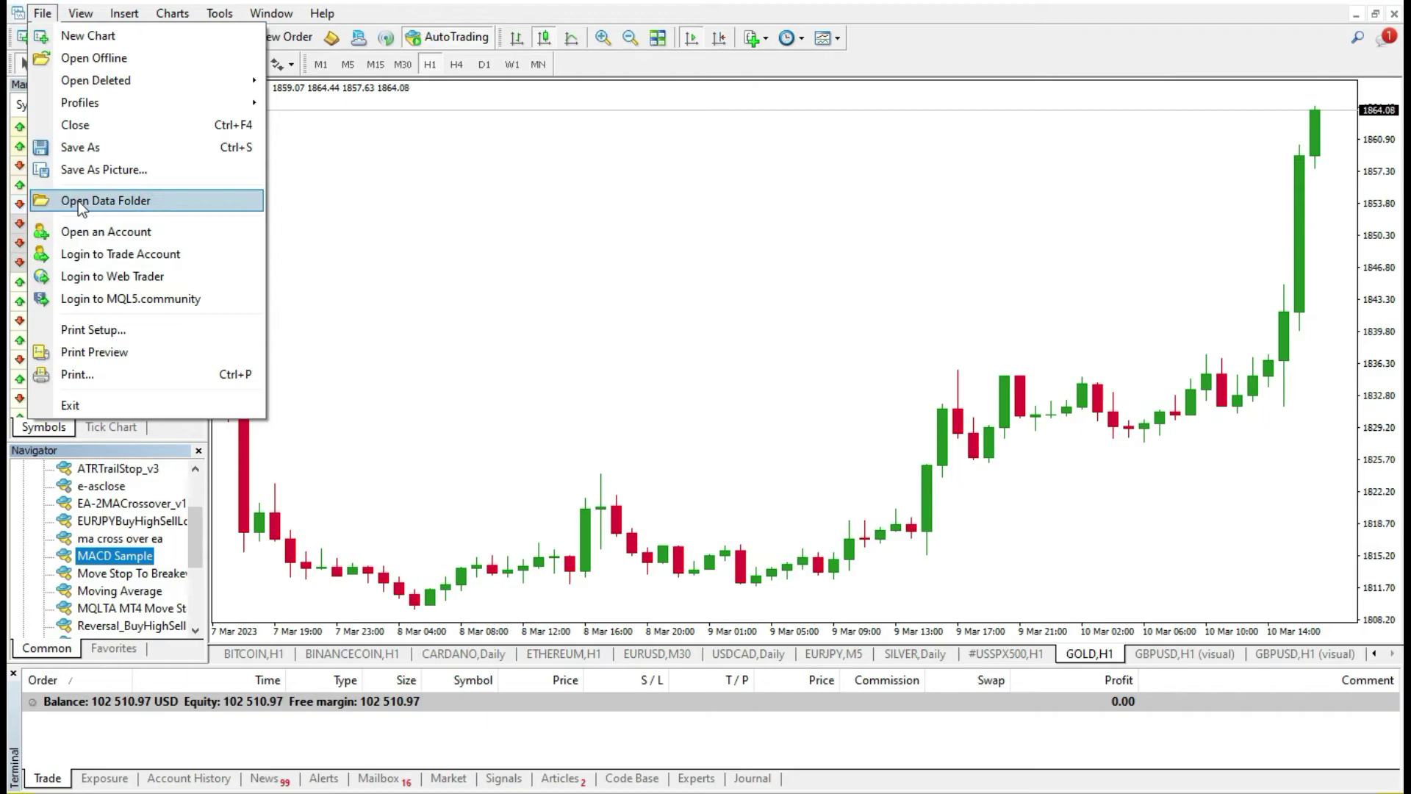
left_click(79, 201)
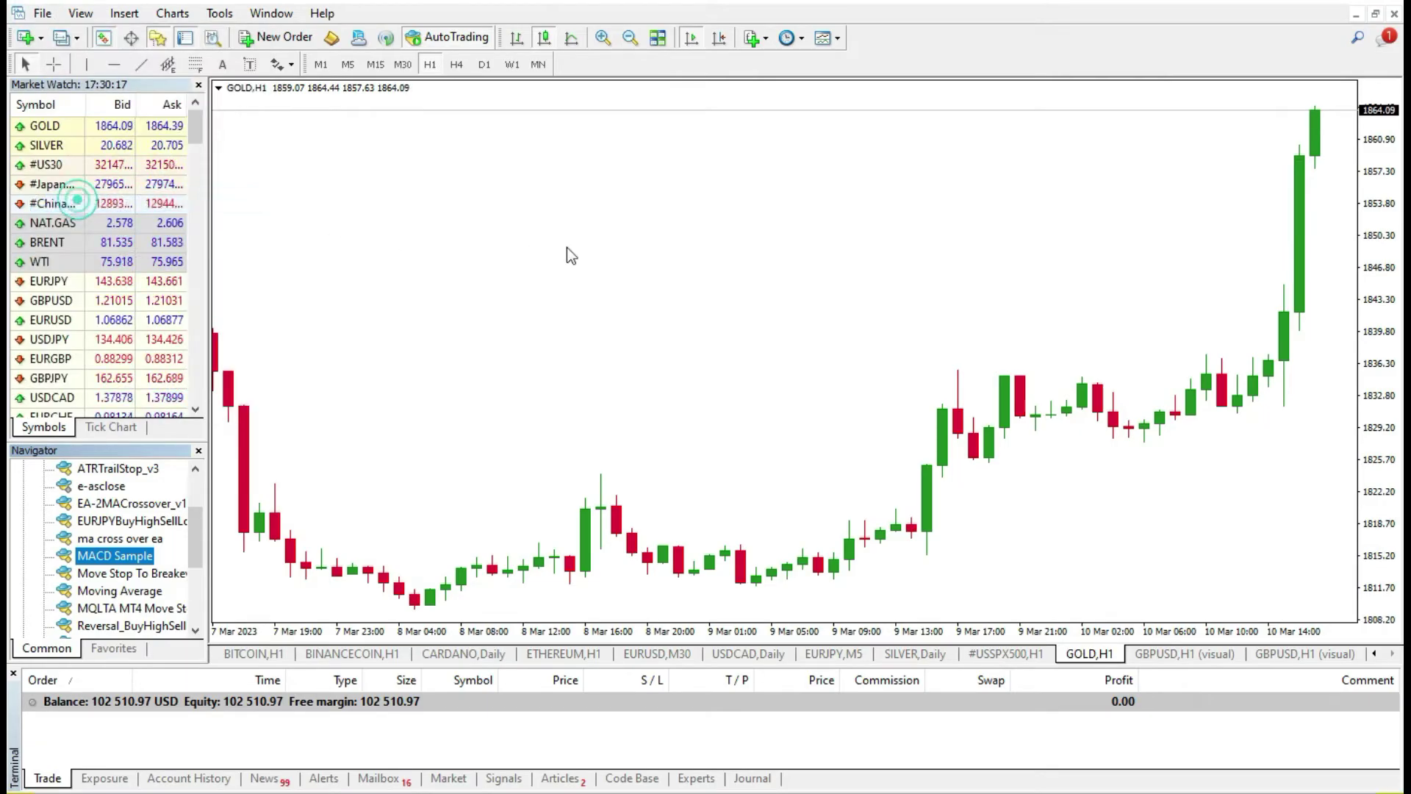
left_click(212, 299)
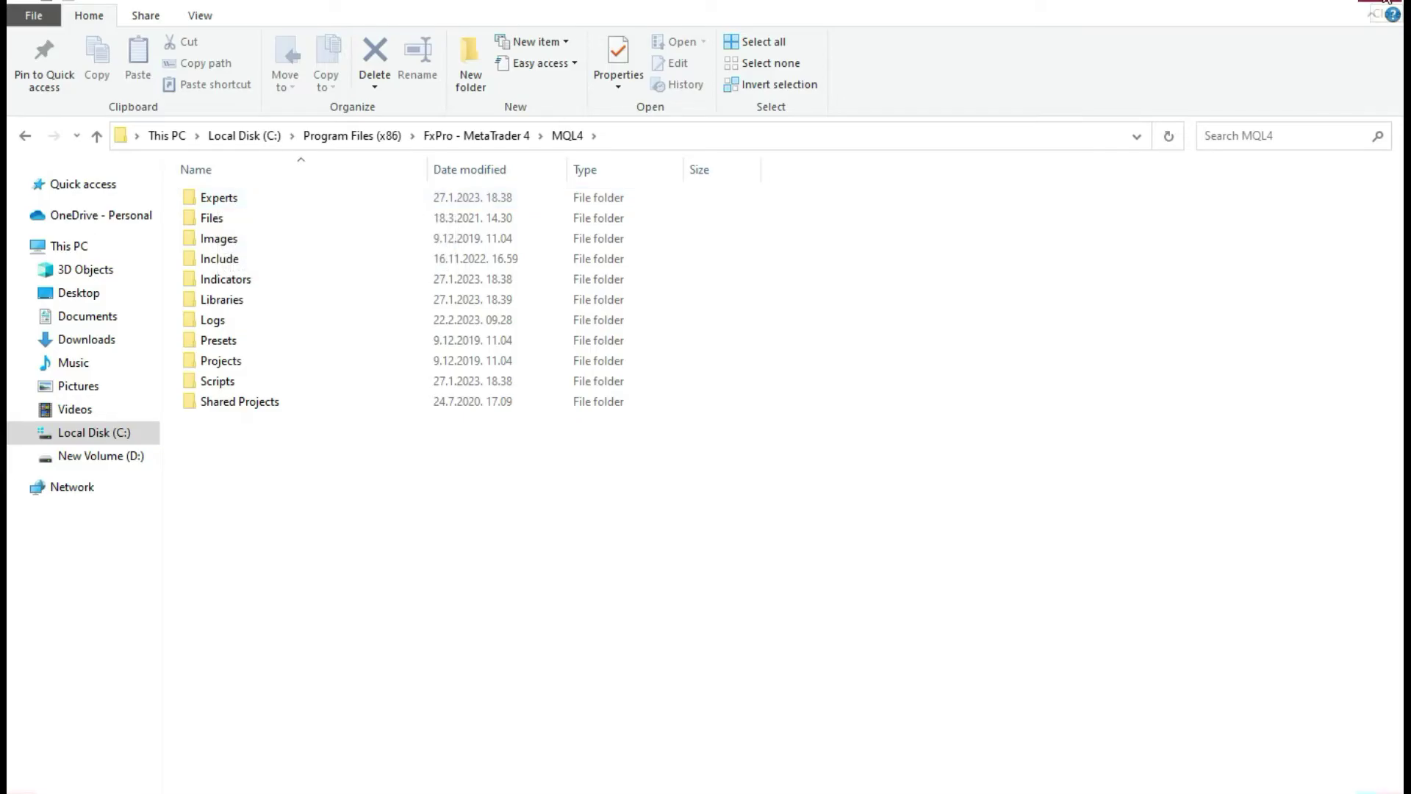
left_click(1388, 5)
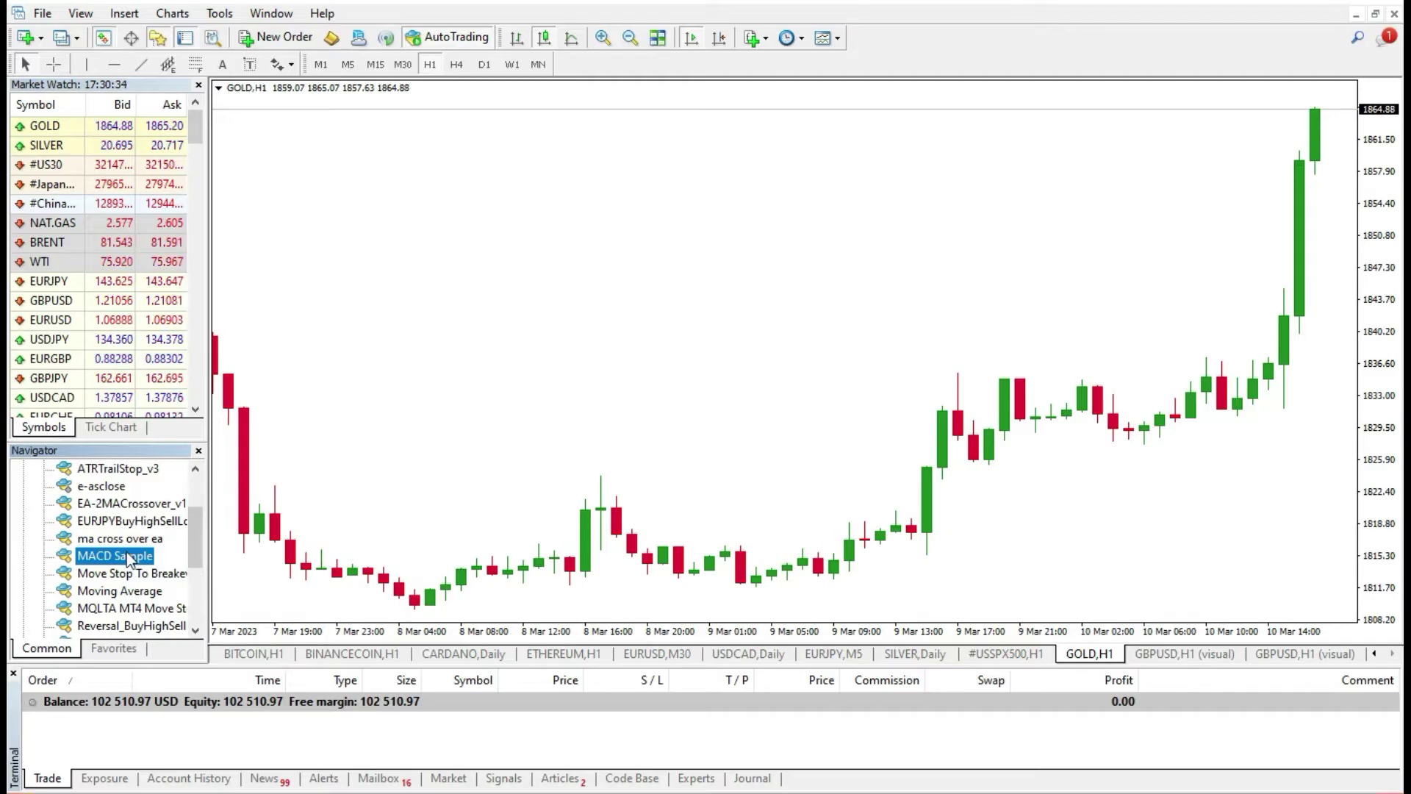
Step: Drop MACD Sample onto the GOLD H1 chart and accept its default inputs
left_click_drag(727, 317, 730, 316)
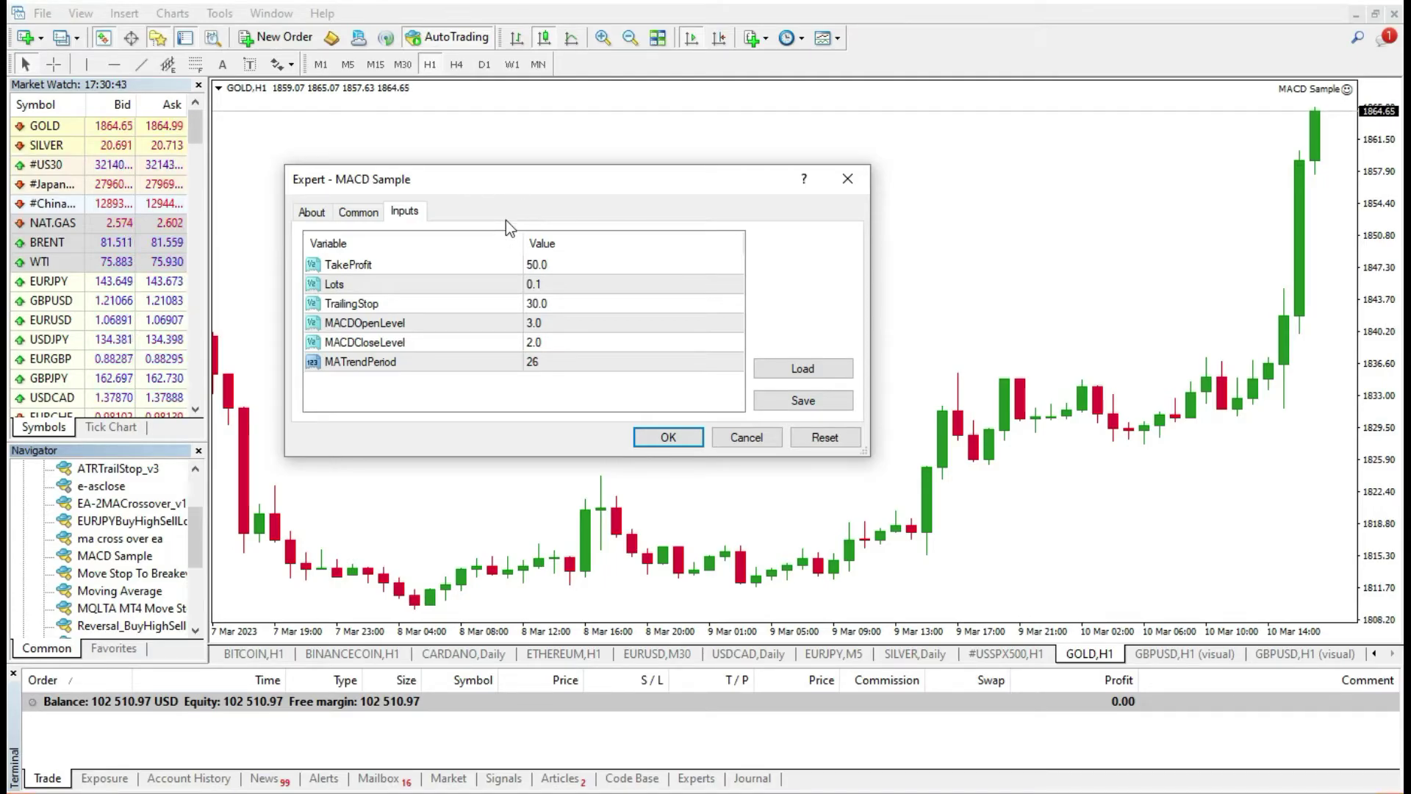
left_click(668, 438)
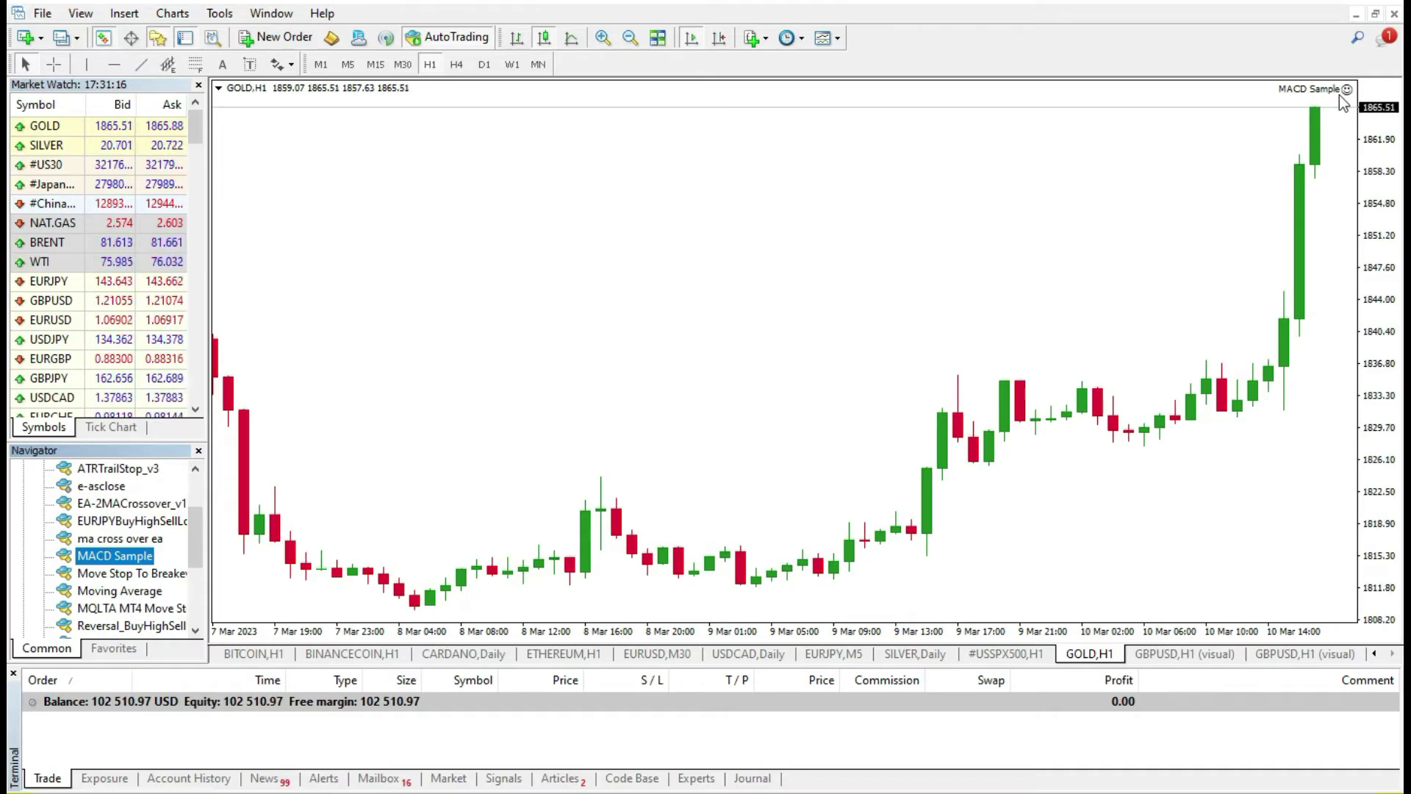
Step: Uncheck Allow automated trading and Allow DLL imports in the Expert Advisors options
left_click(221, 13)
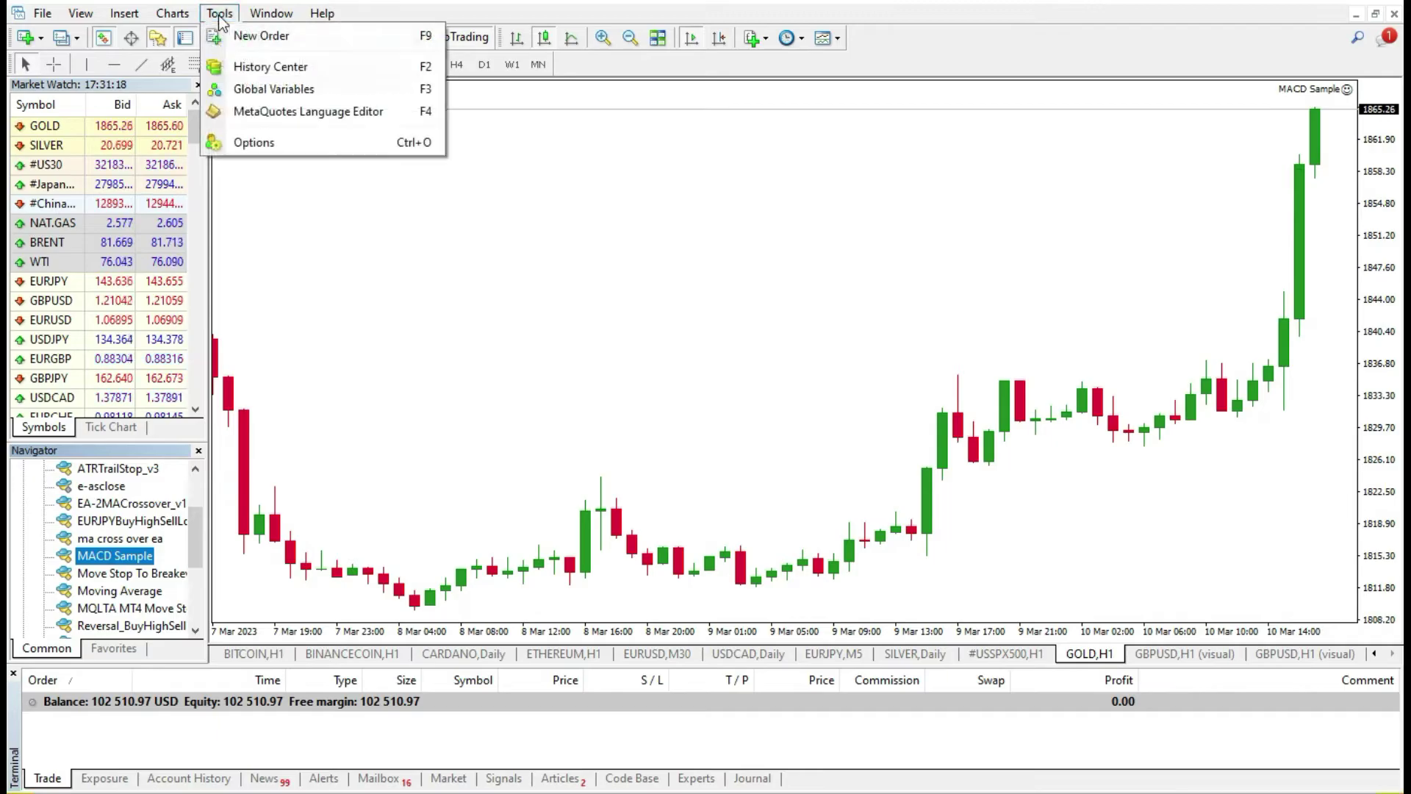
left_click(242, 138)
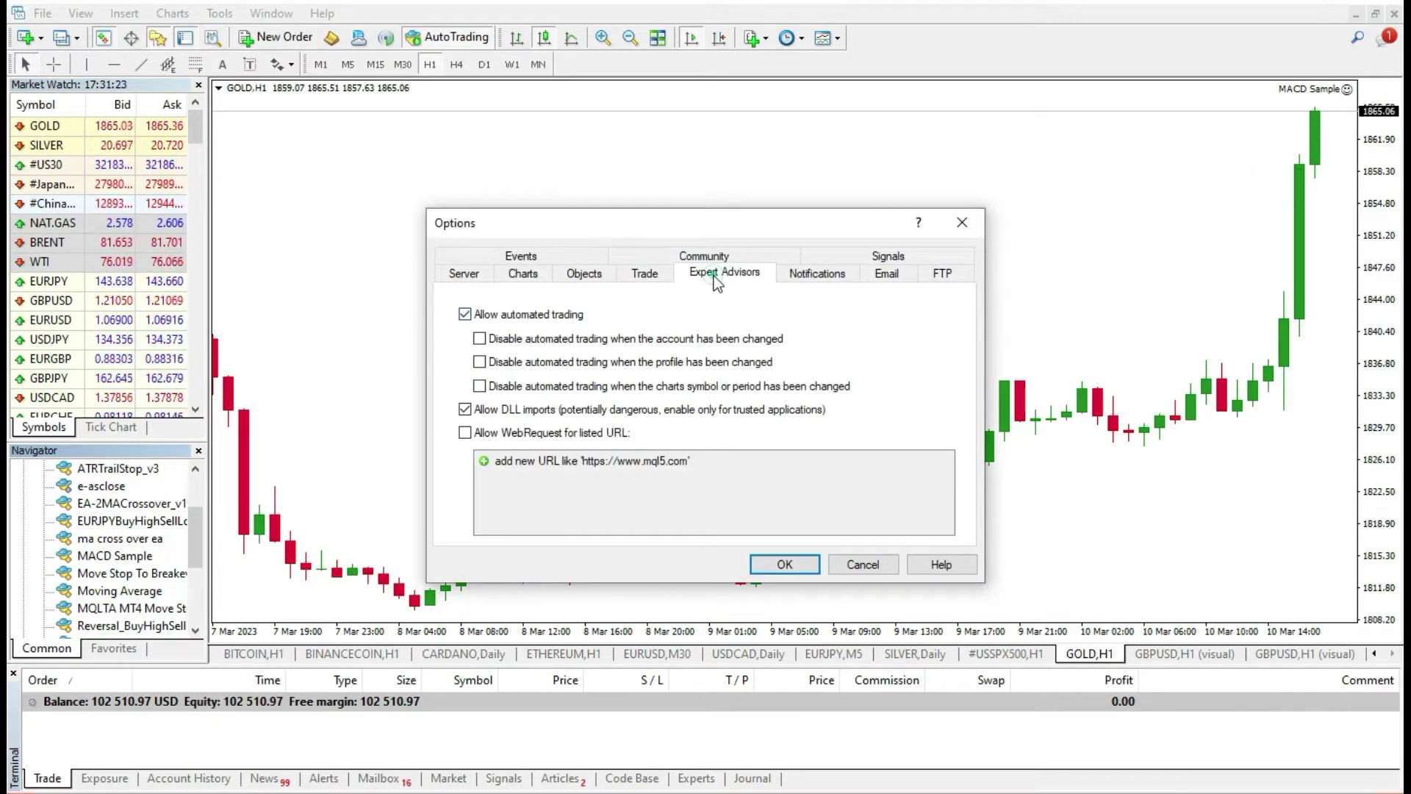
left_click(464, 314)
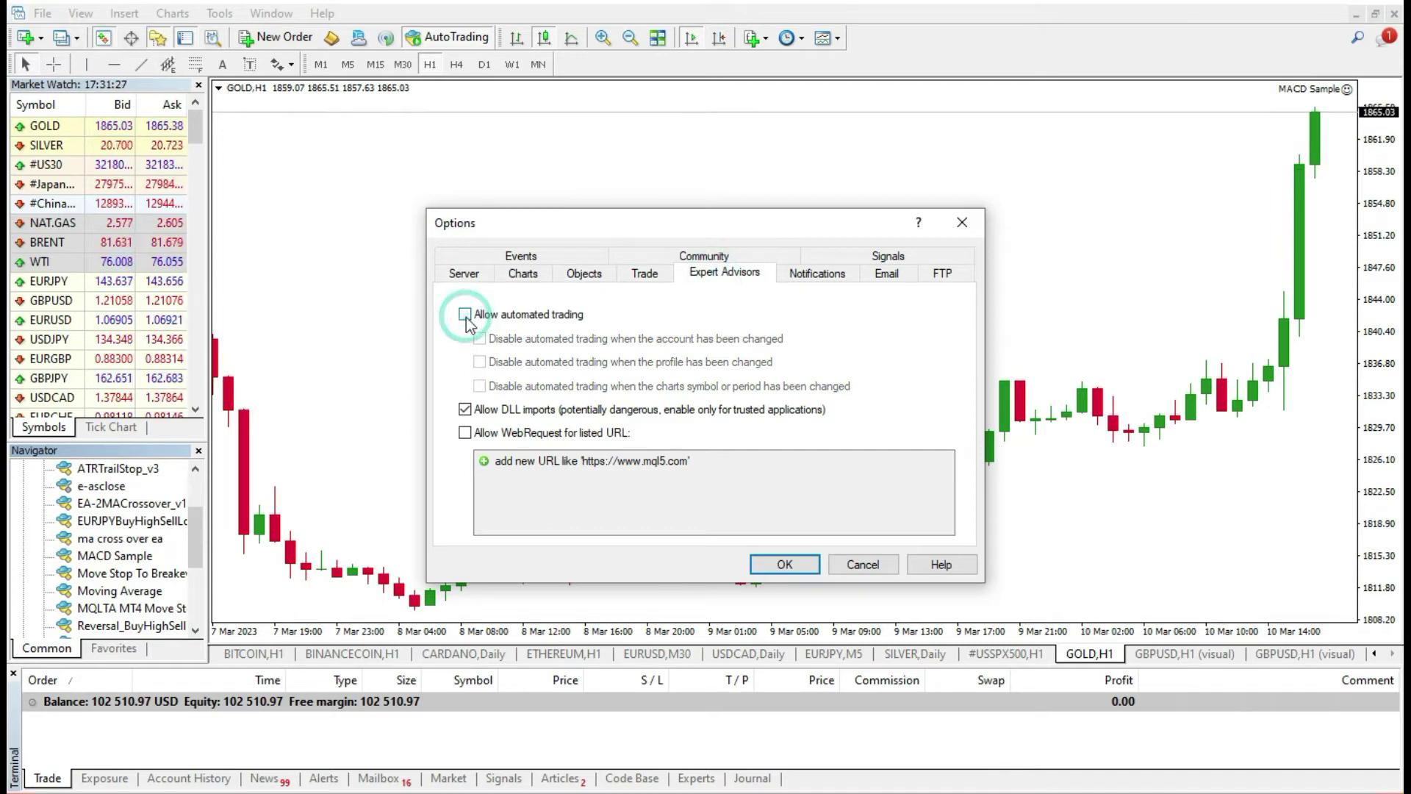
left_click(463, 410)
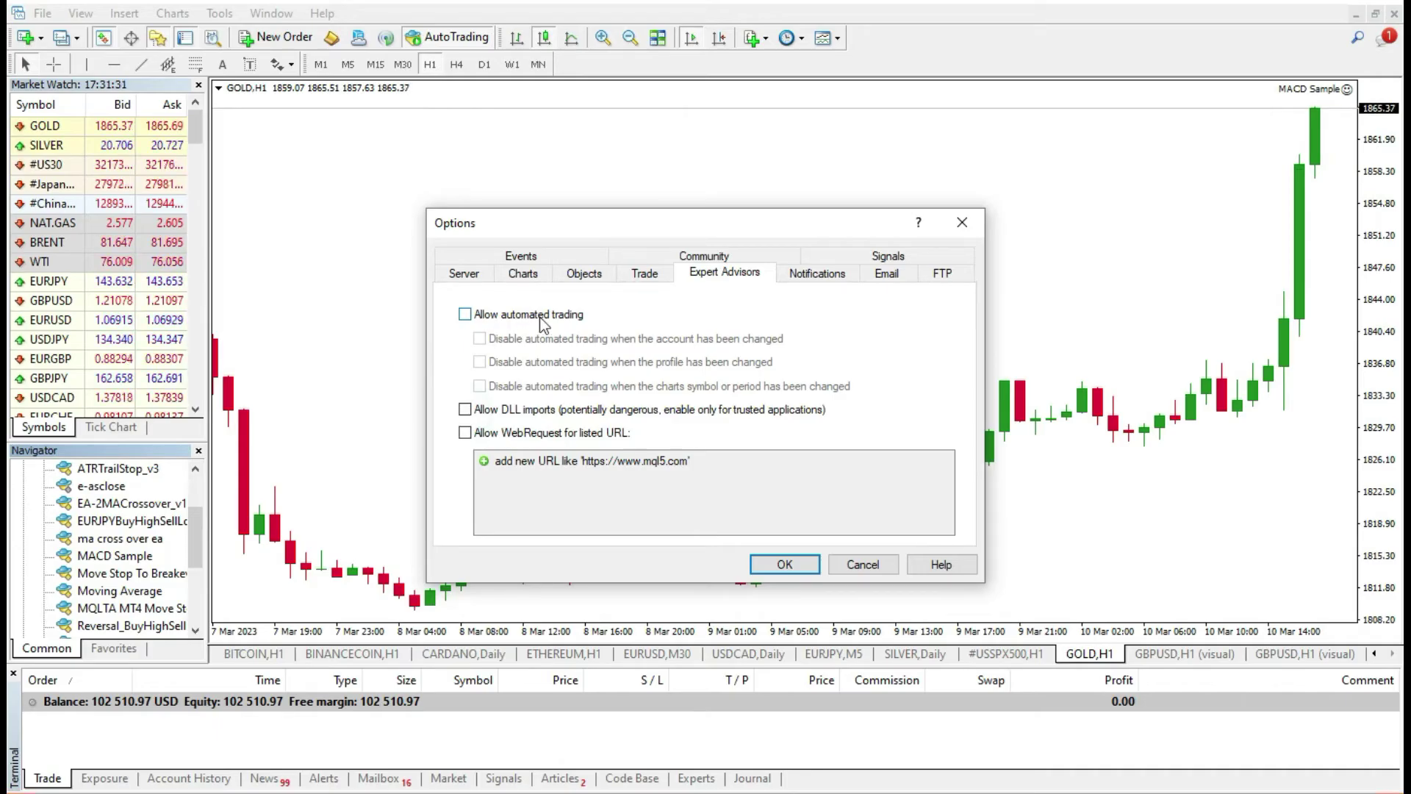
left_click(784, 564)
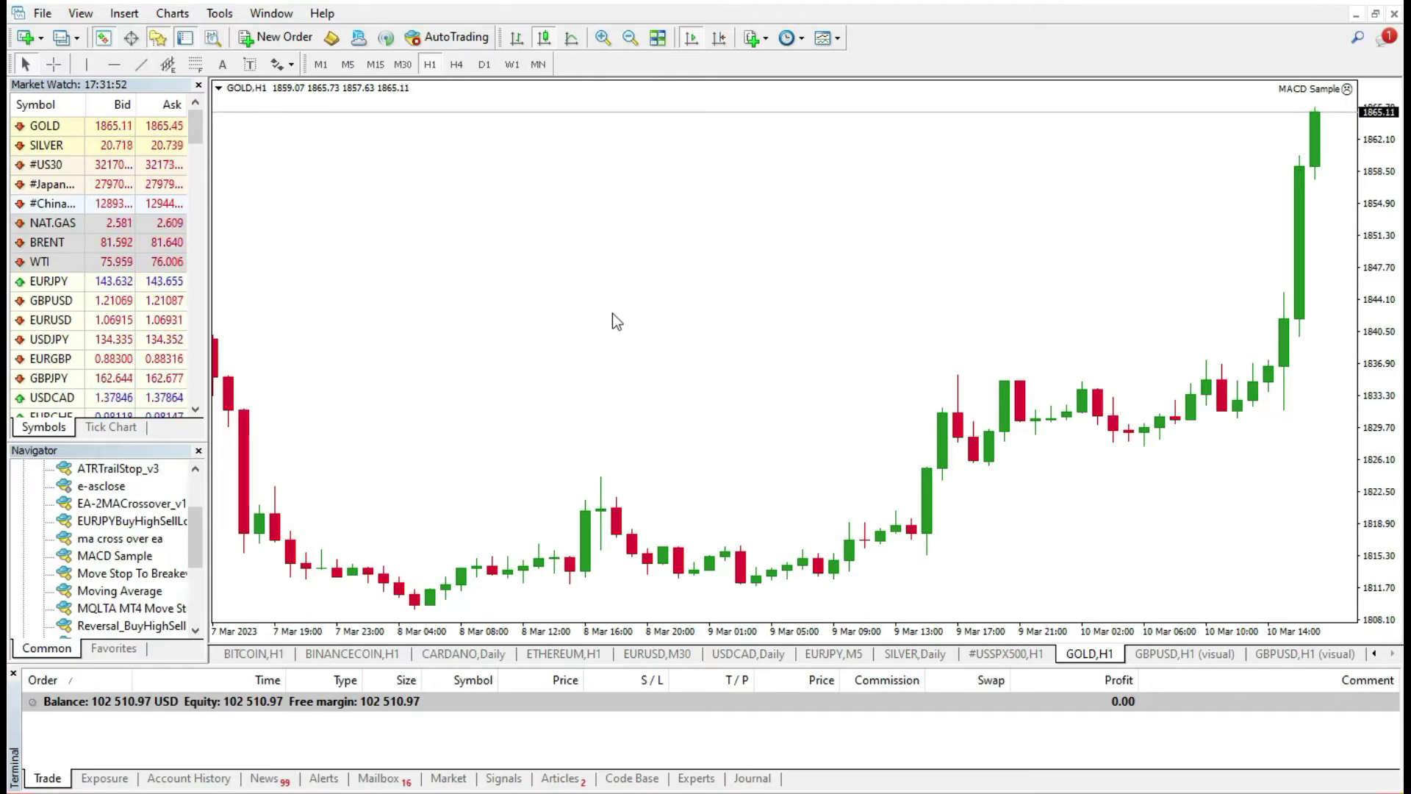
Step: Re-check Allow automated trading and Allow DLL imports in the Expert Advisors options
left_click(219, 14)
left_click(247, 144)
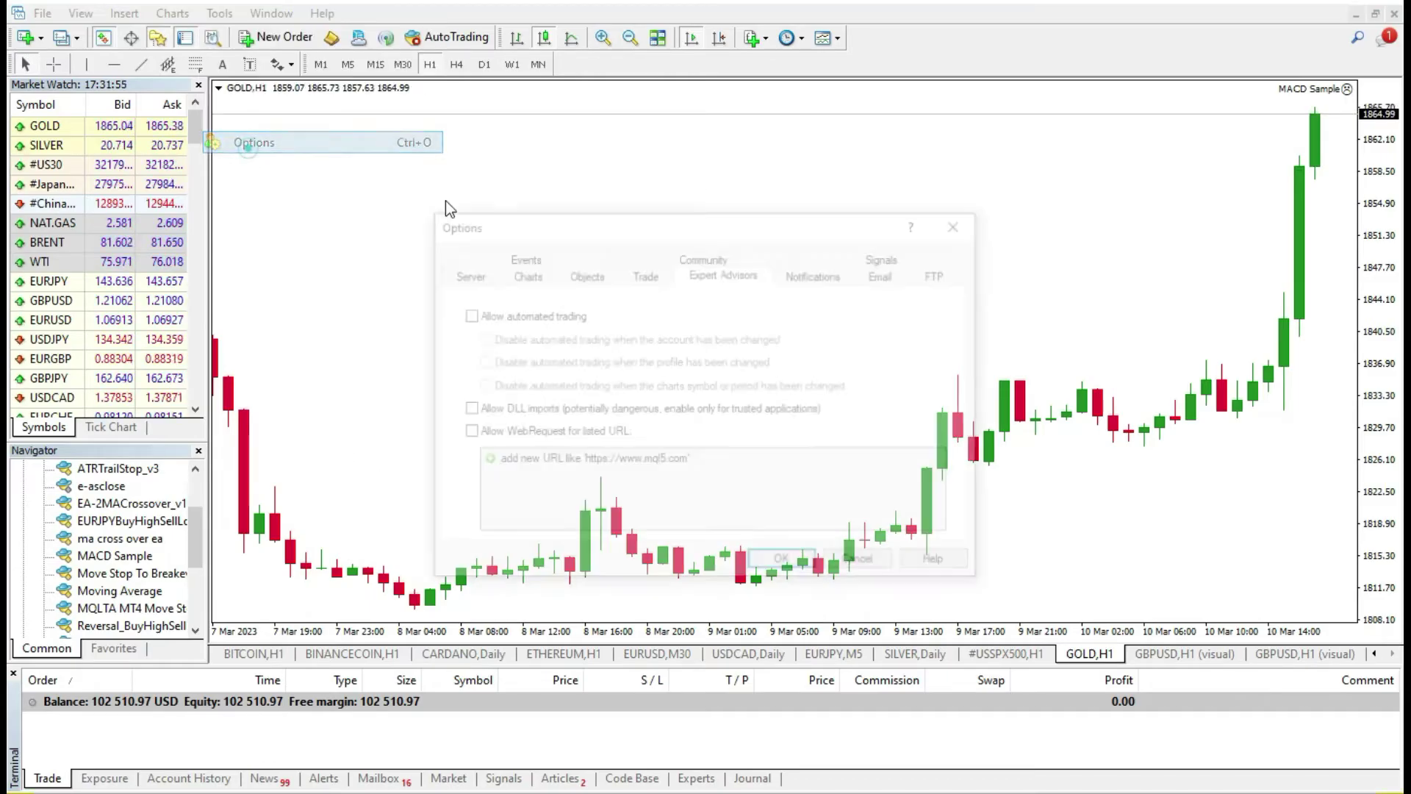
left_click(465, 314)
left_click(465, 409)
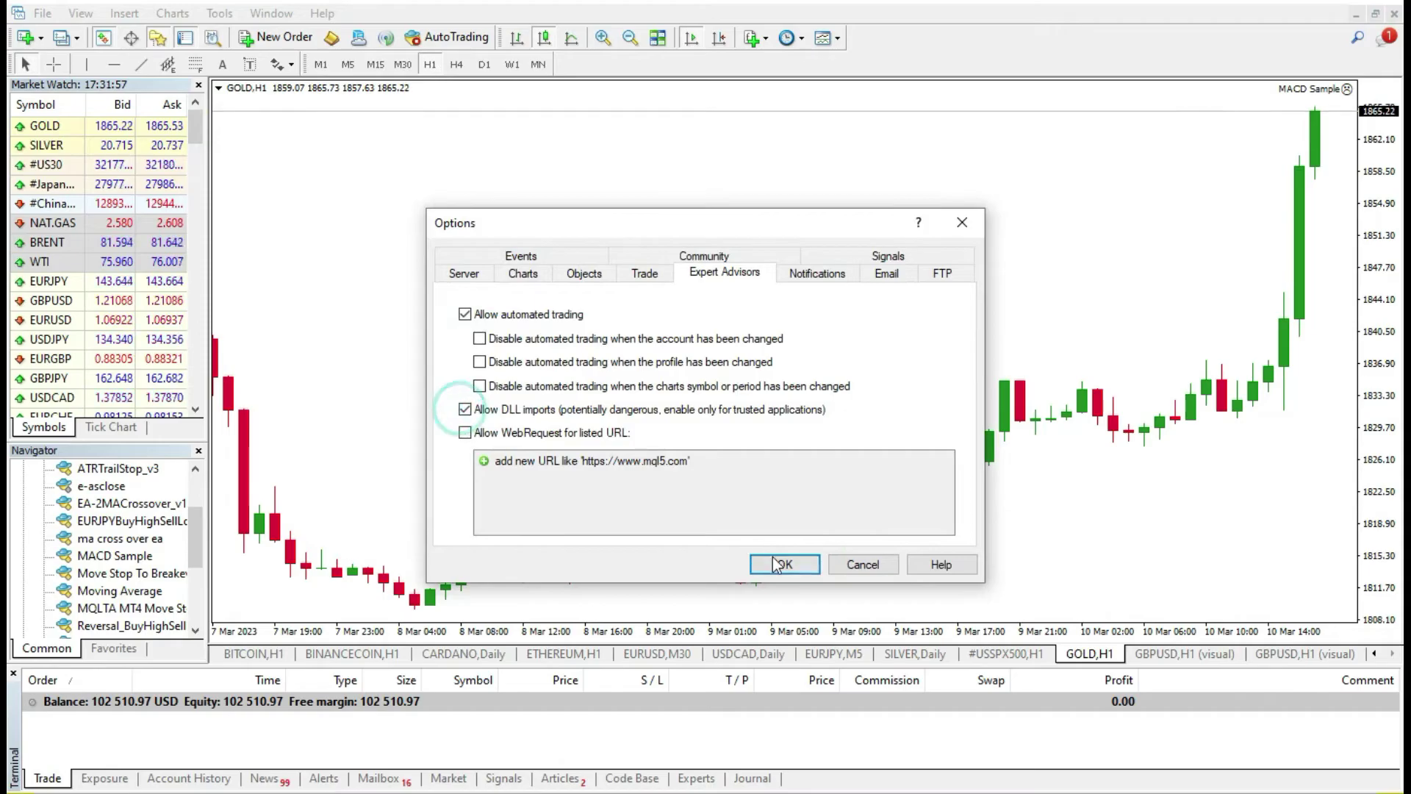
left_click(782, 564)
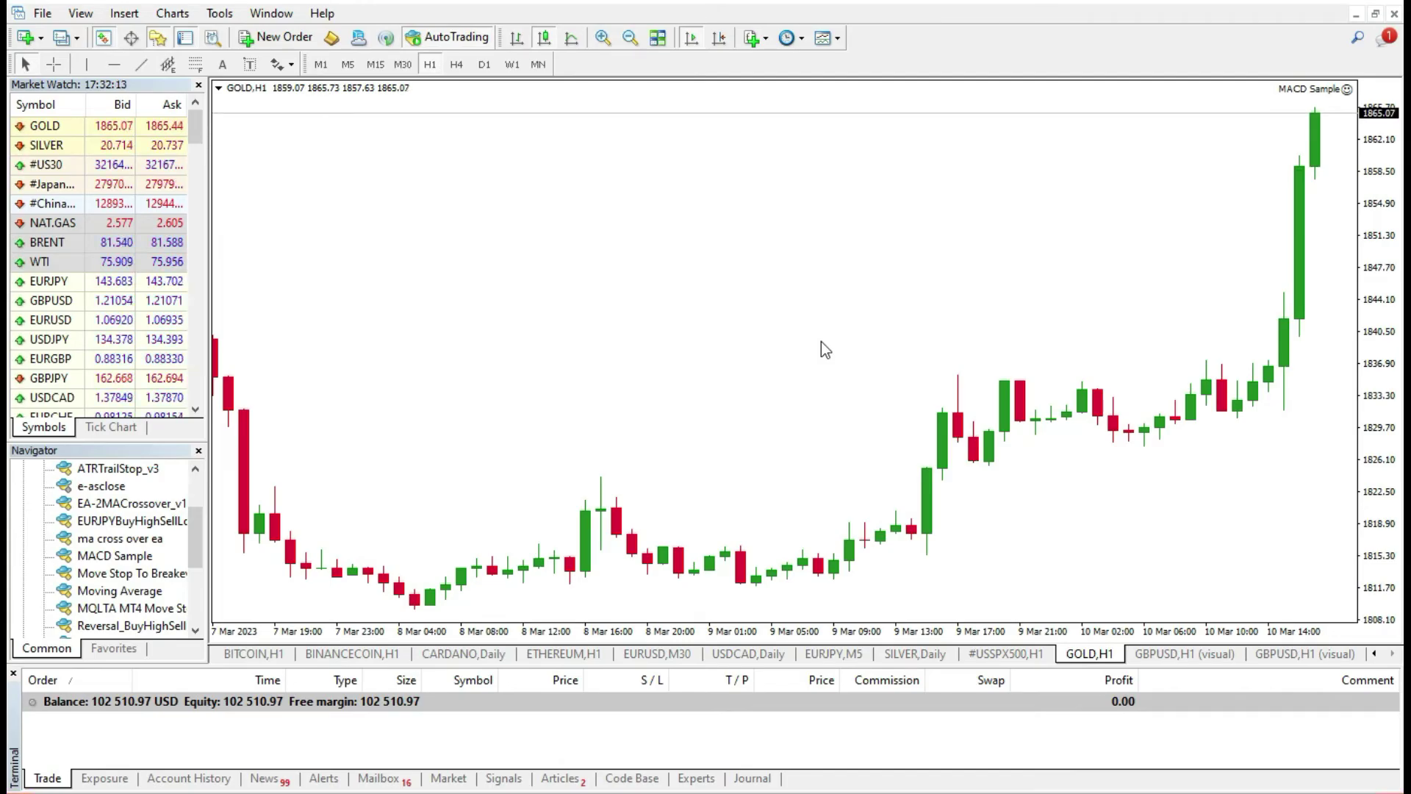
Step: Show the Terminal's Experts log and inspect a MACD Sample entry
left_click(695, 776)
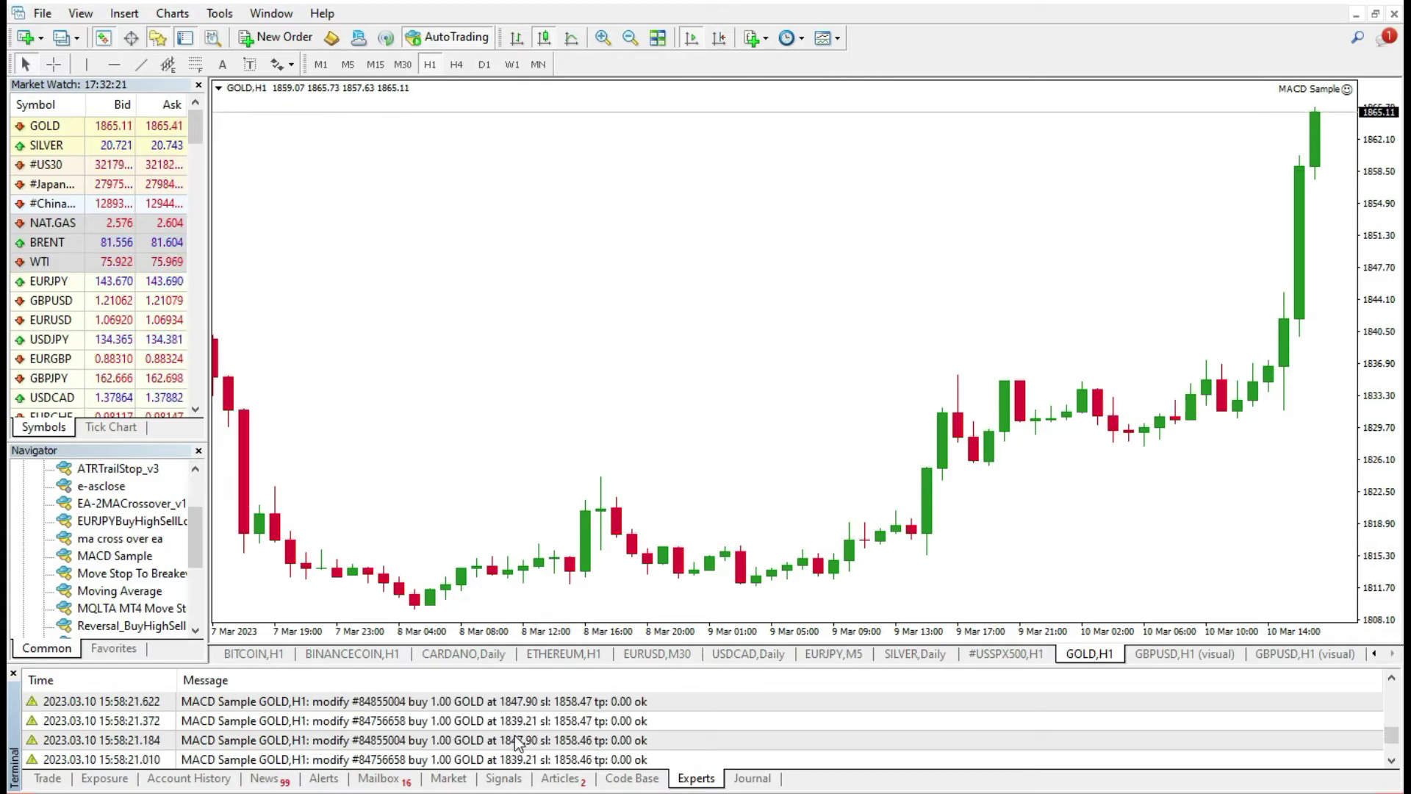
left_click(491, 724)
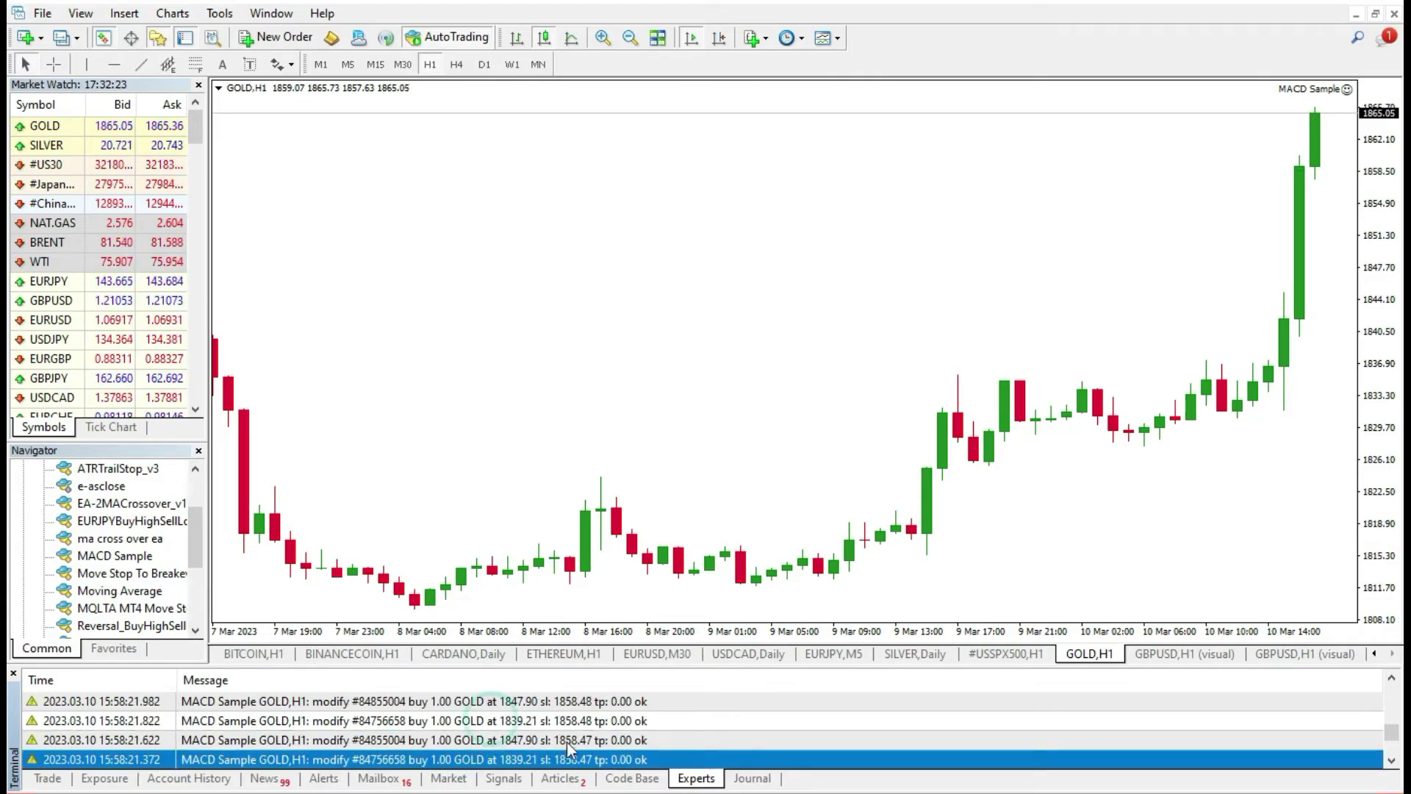
scroll(560, 751, "up", 2)
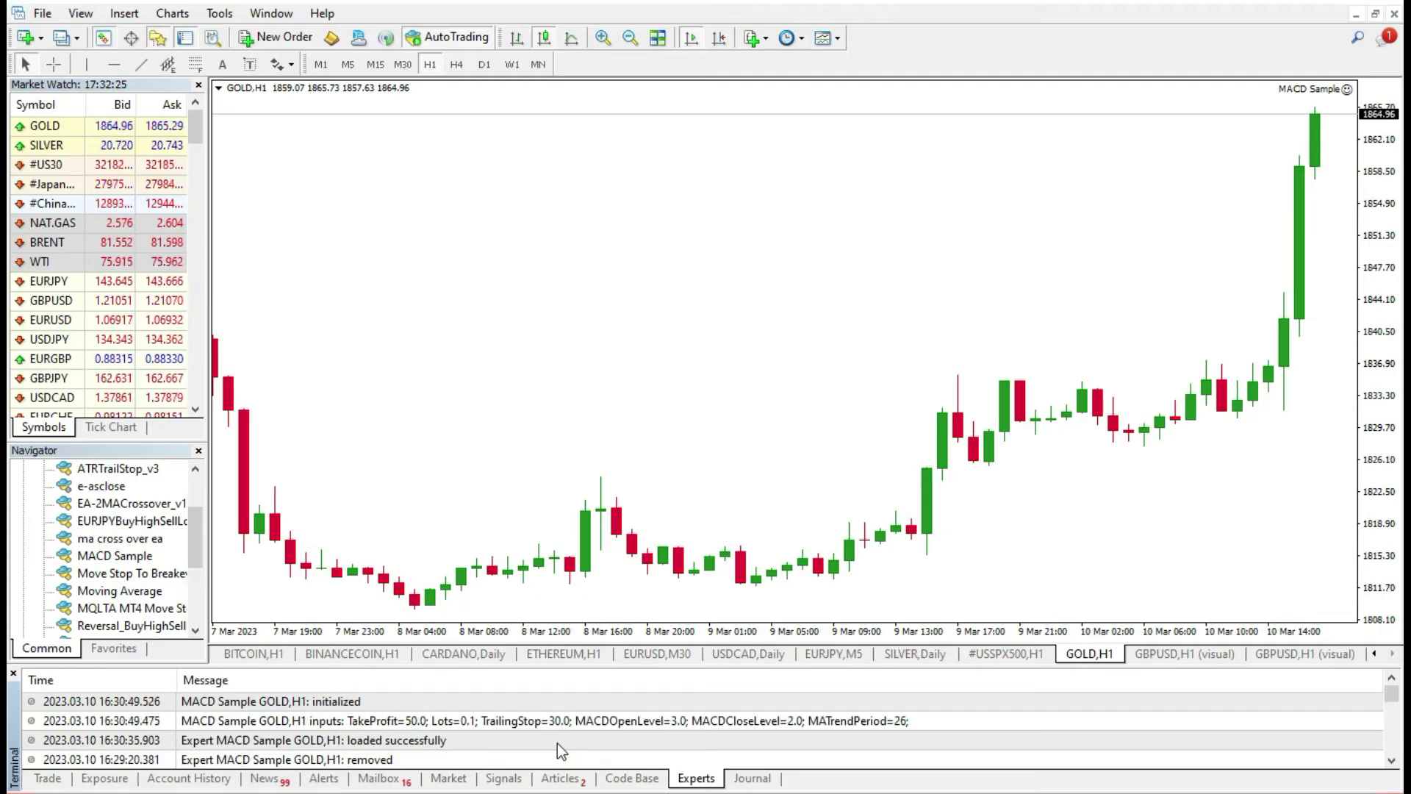
scroll(559, 751, "down", 1)
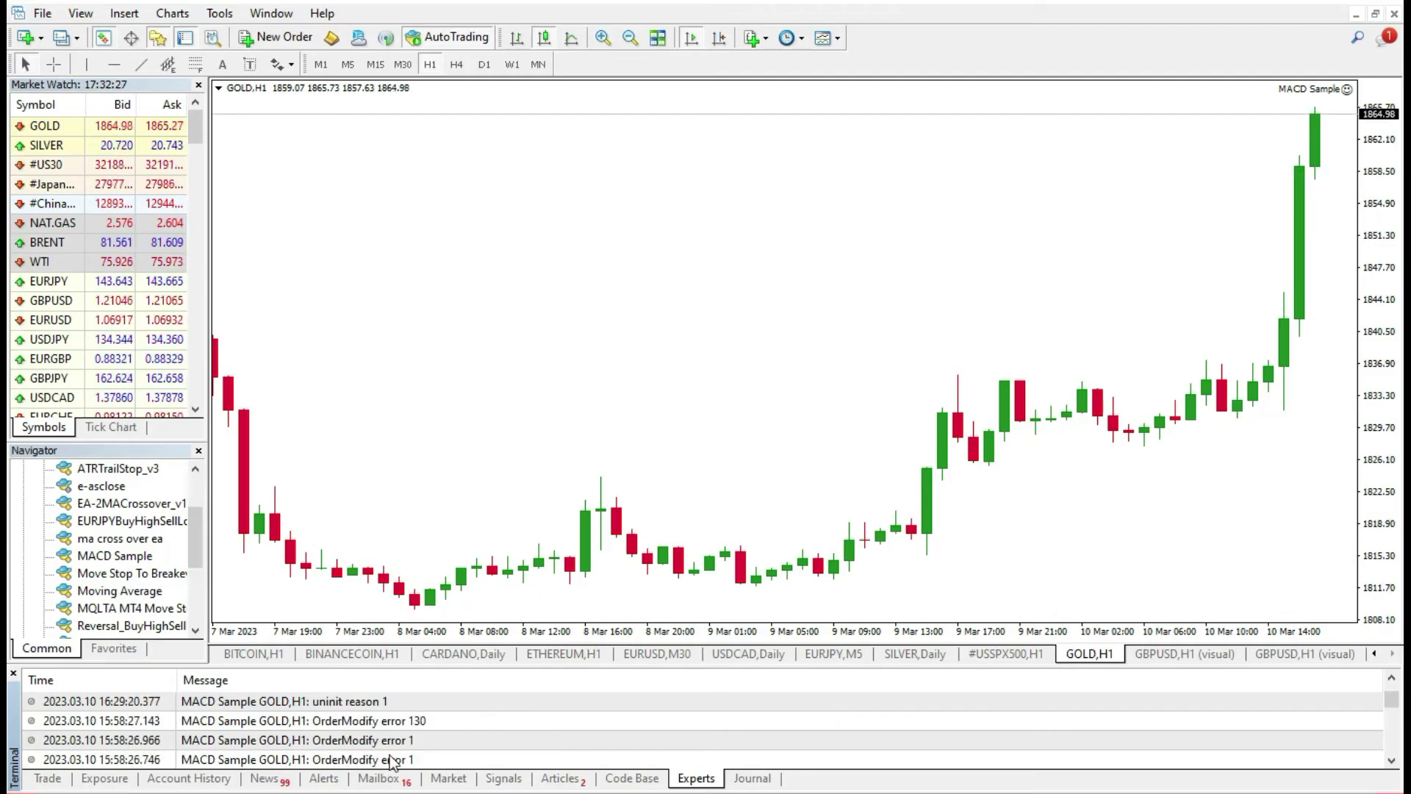
scroll(405, 752, "up", 2)
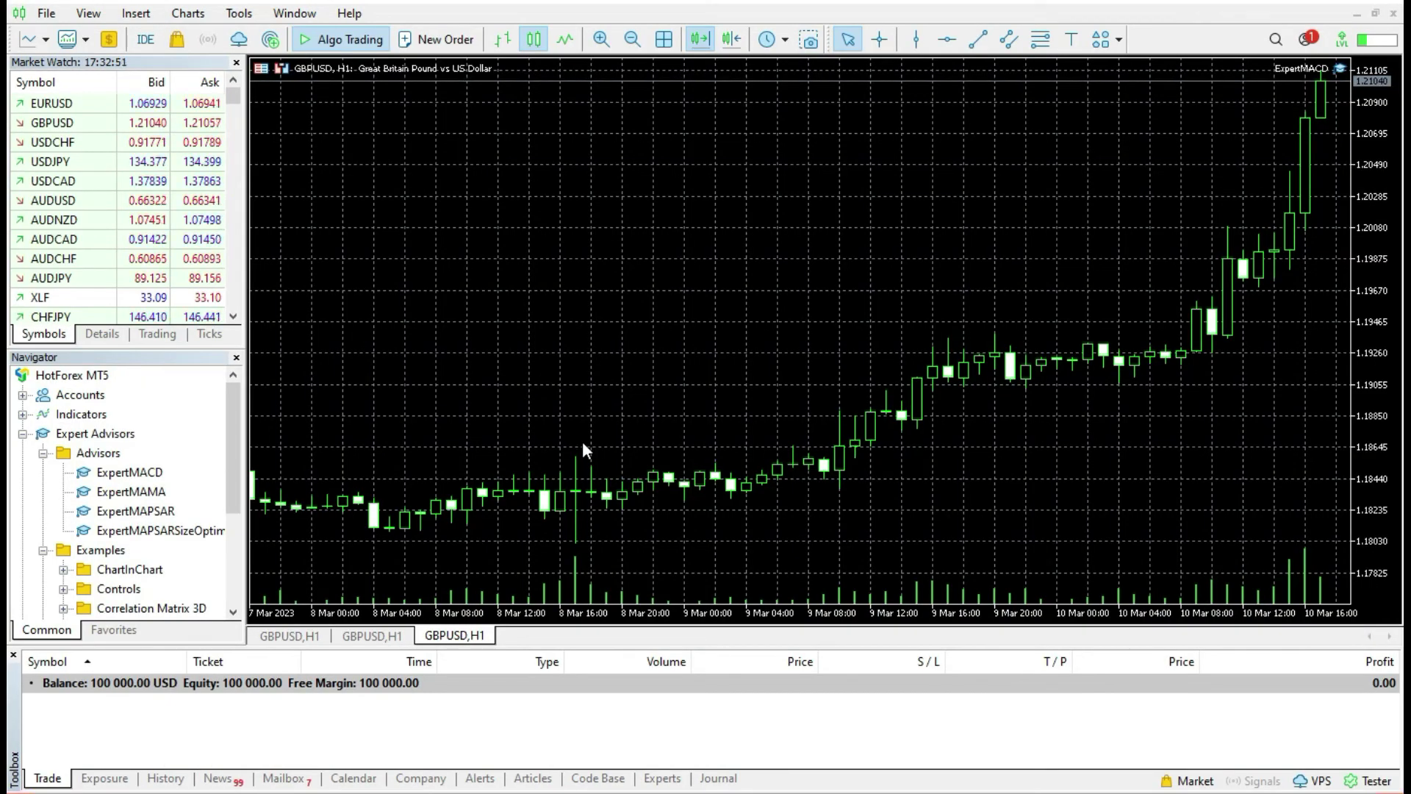
right_click(744, 135)
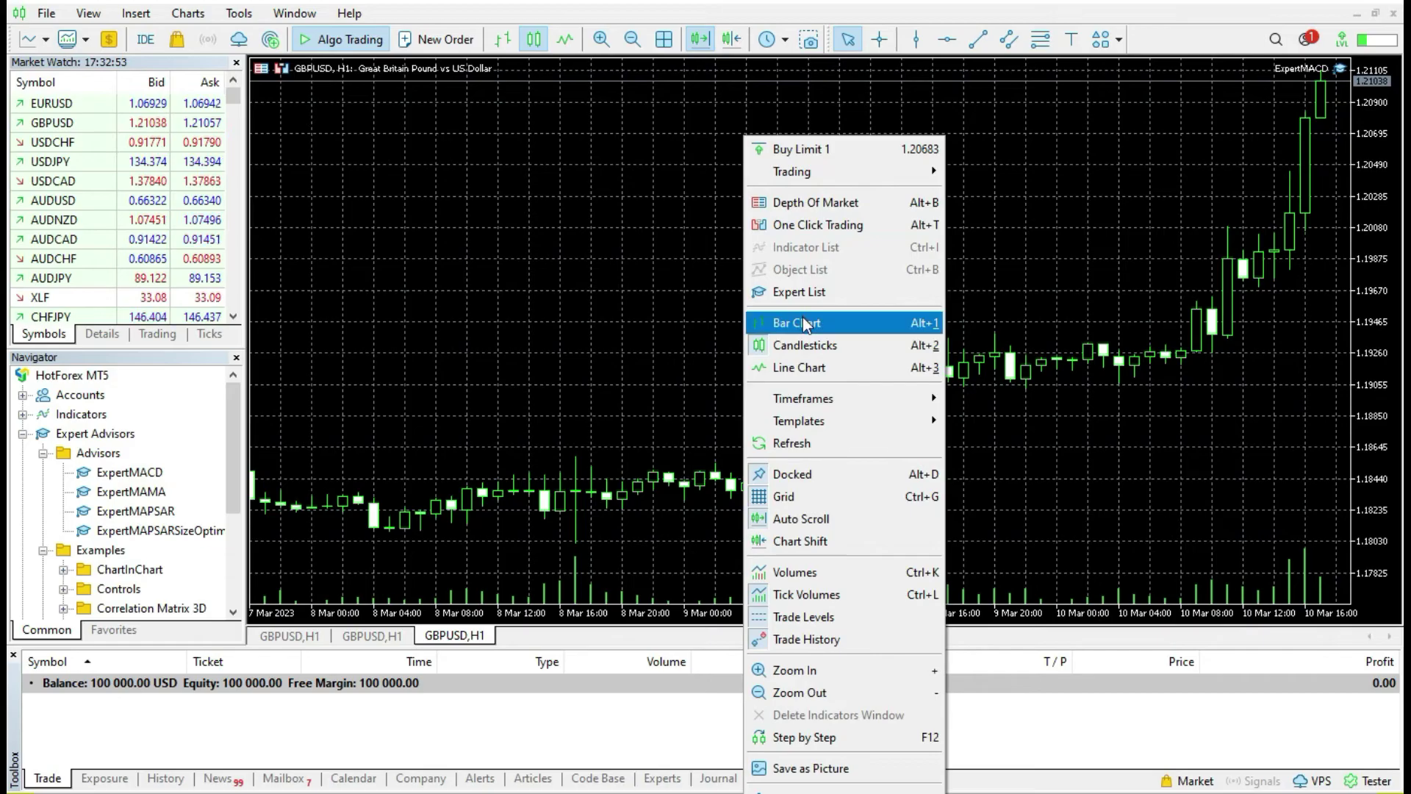
left_click(1064, 133)
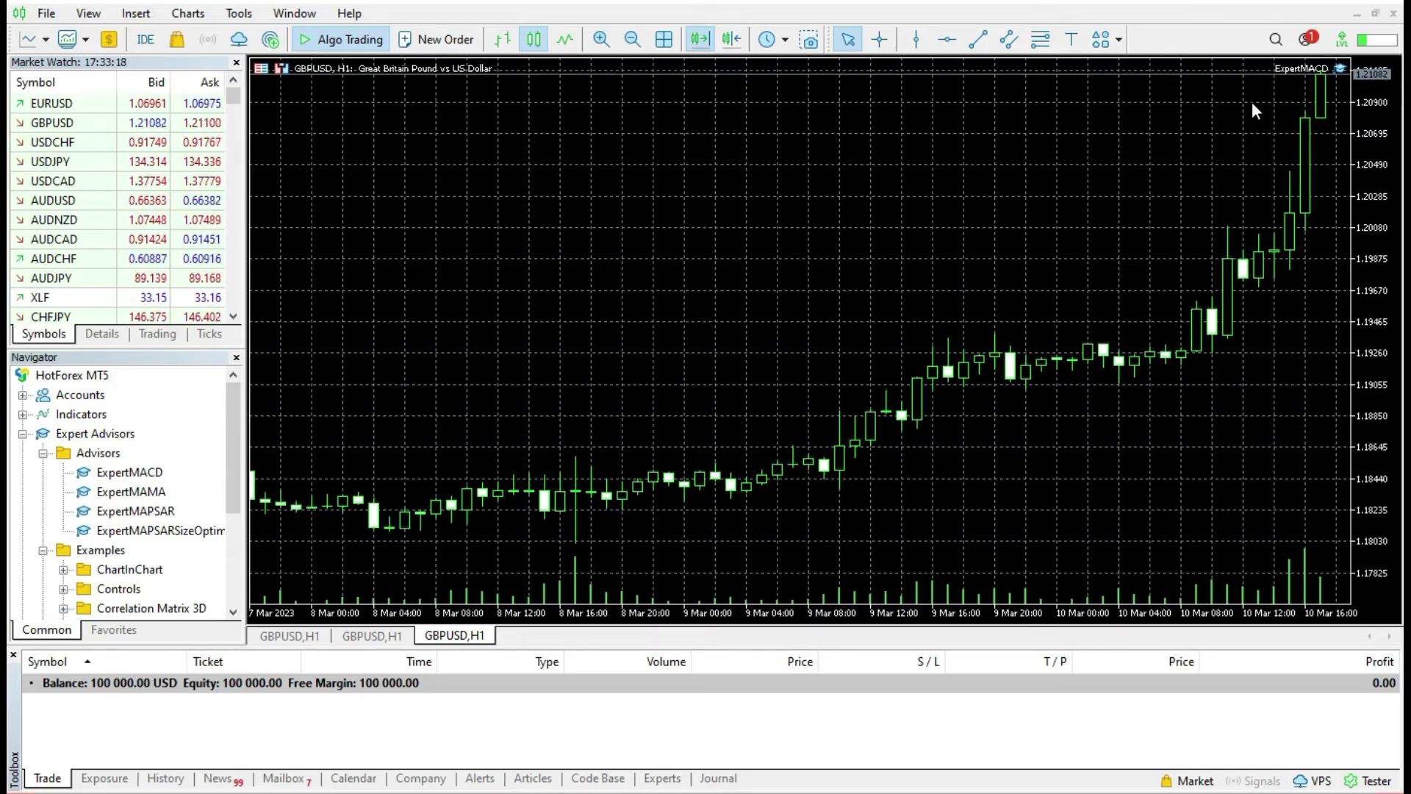
Step: Uncheck Allow algorithmic trading and Allow DLL imports in MetaTrader 5's Expert Advisors options
left_click(236, 13)
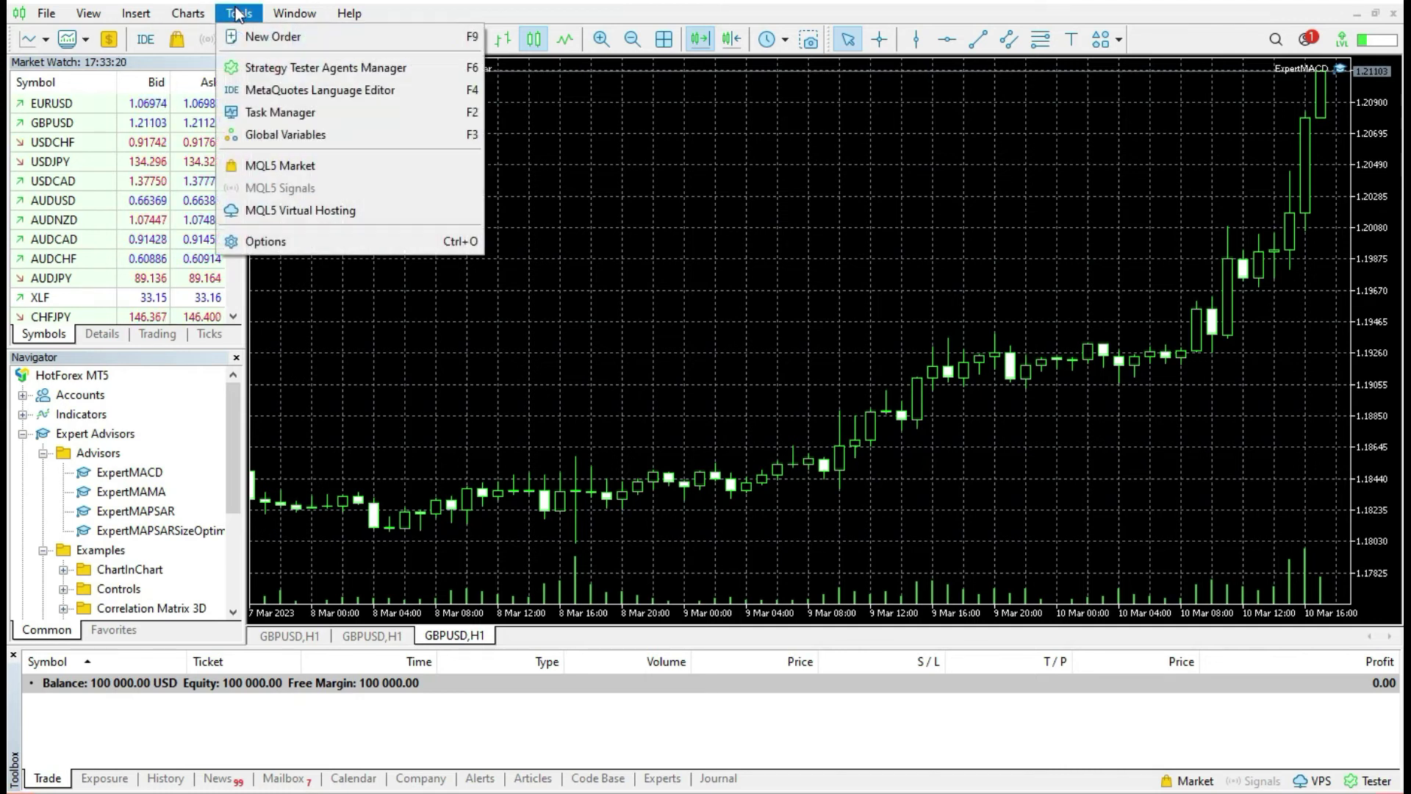
left_click(331, 238)
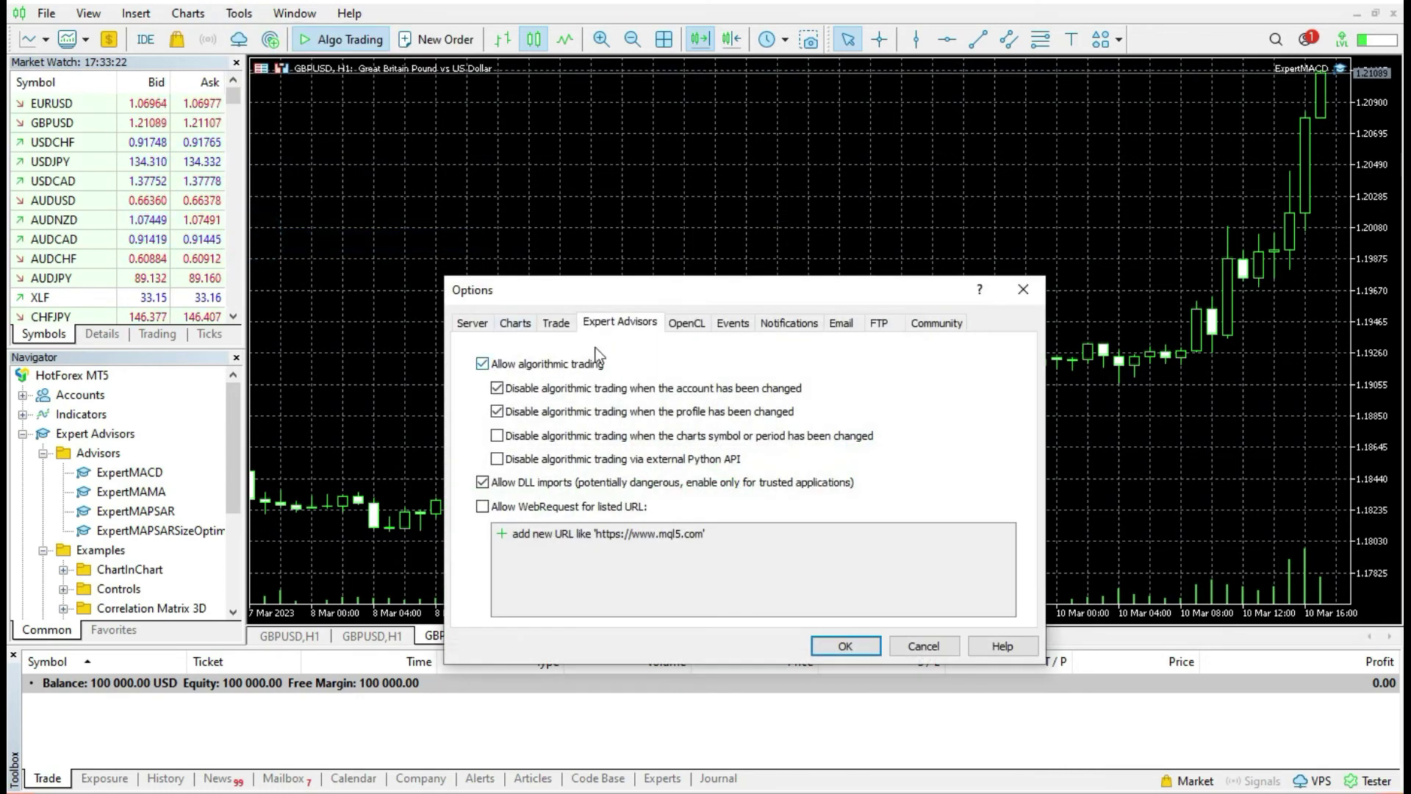
left_click(618, 323)
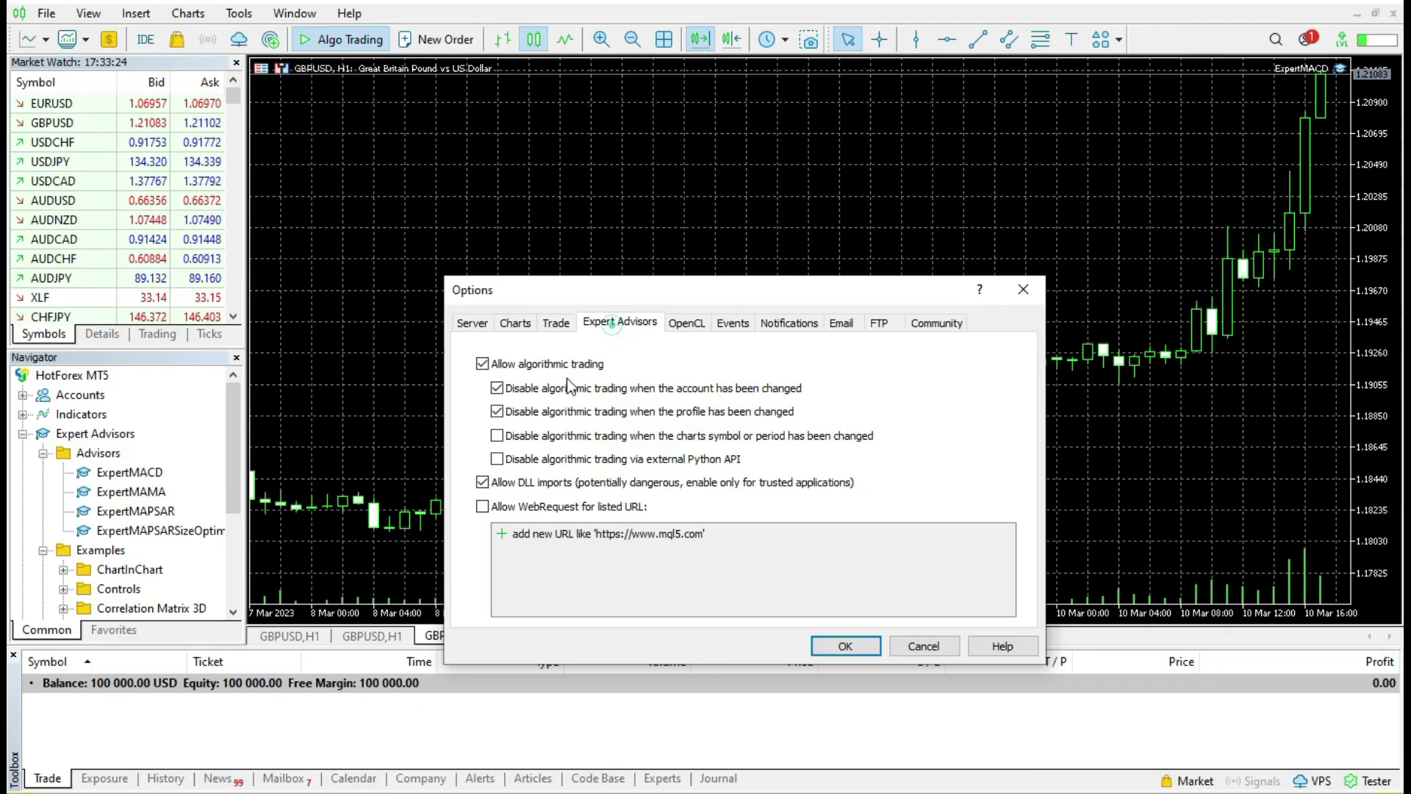
left_click(482, 364)
left_click(482, 482)
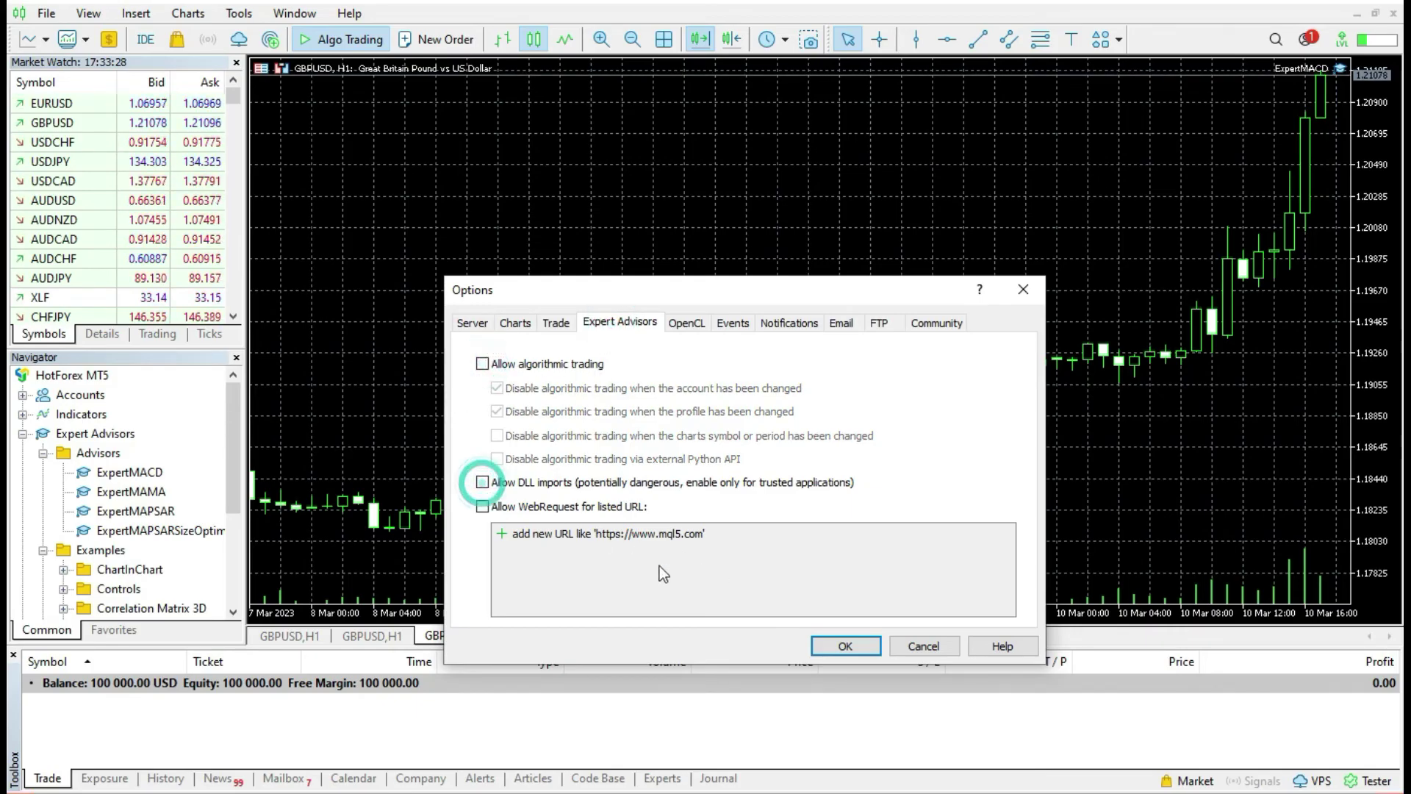
left_click(840, 646)
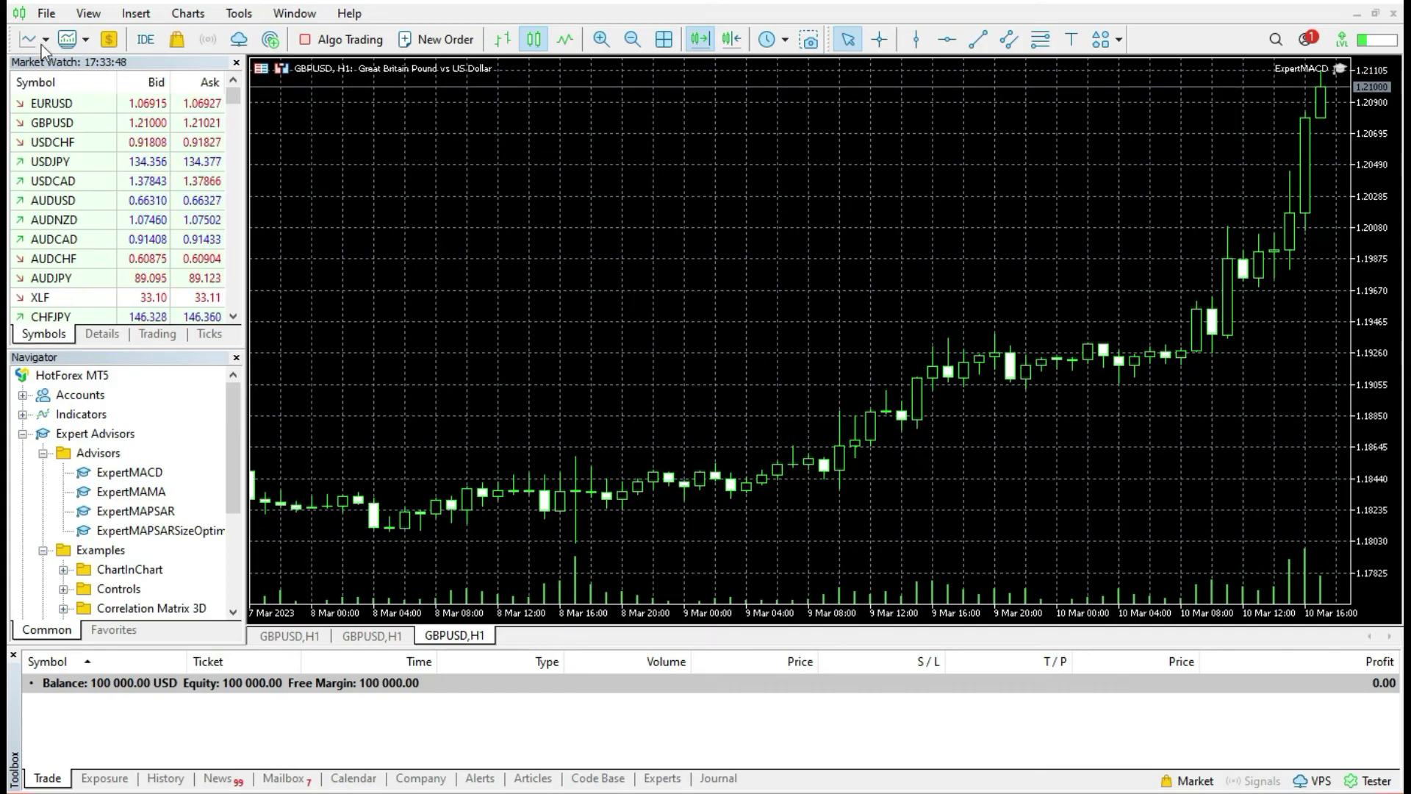
left_click(46, 13)
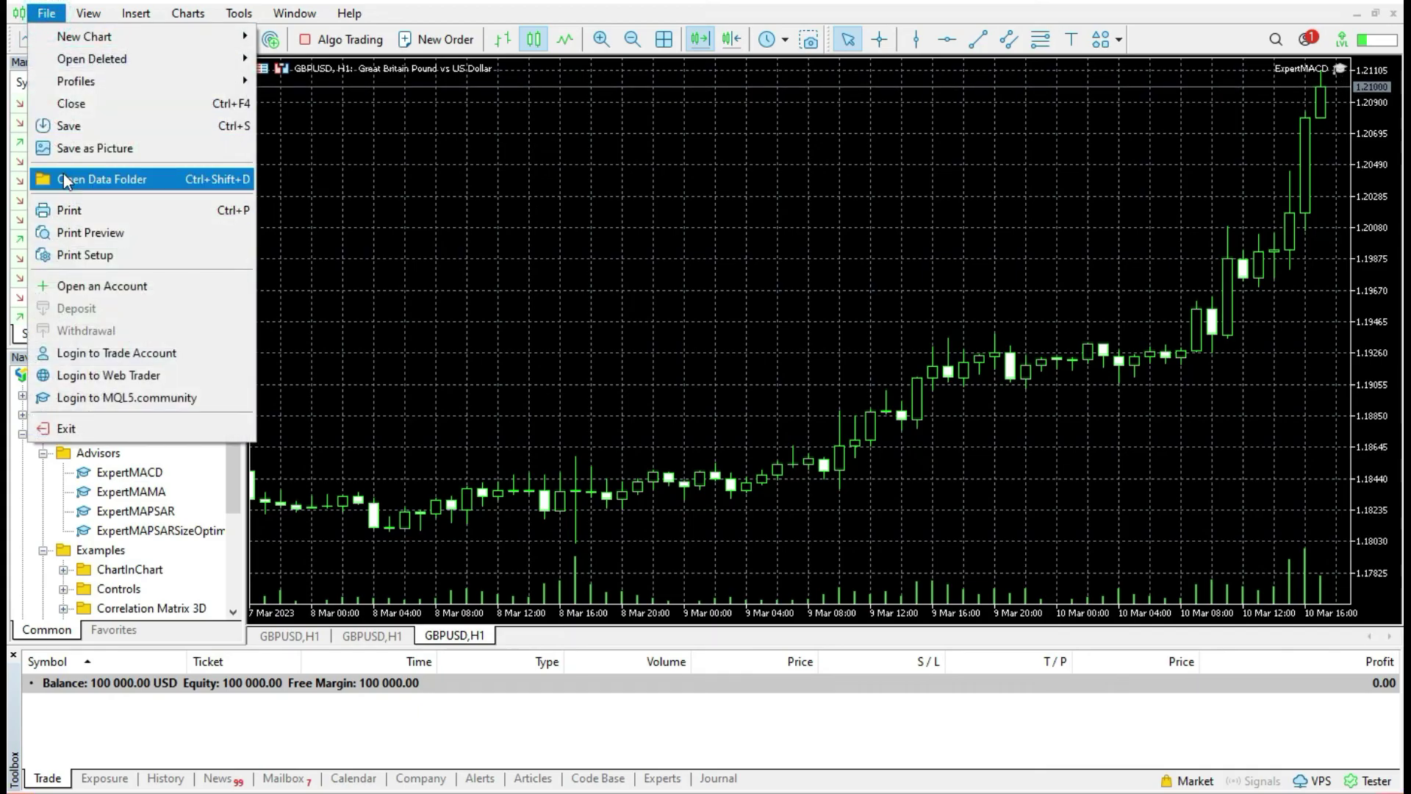
left_click(75, 180)
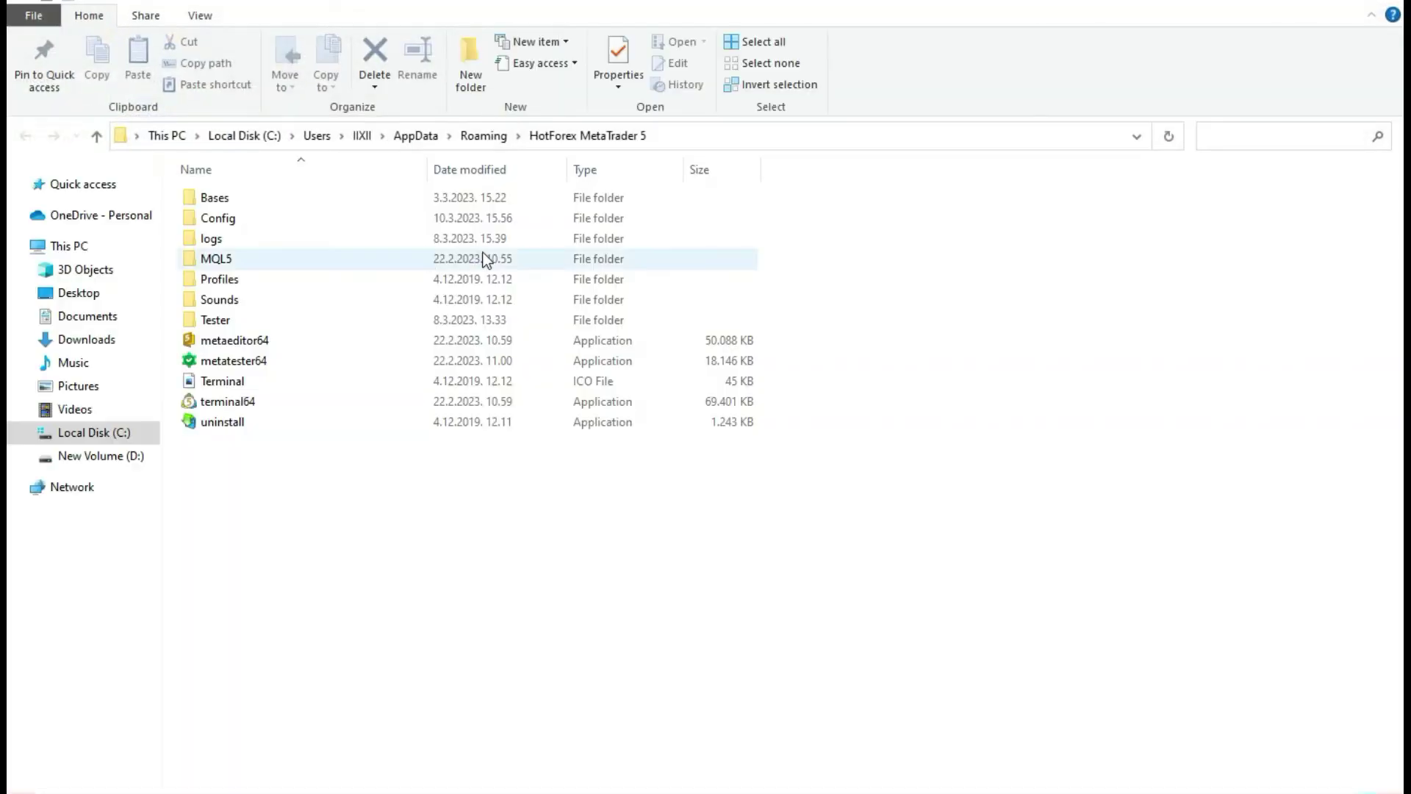
double_click(237, 262)
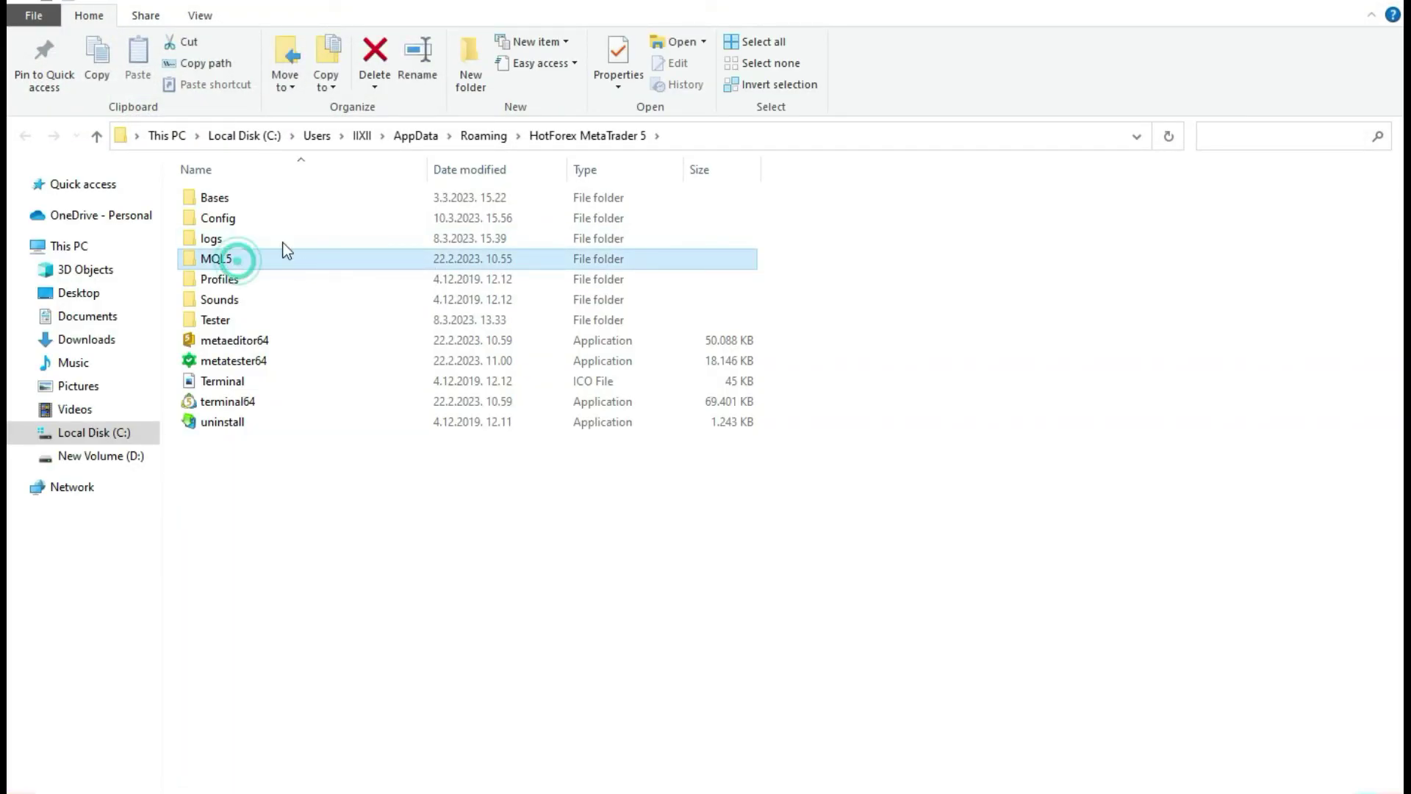